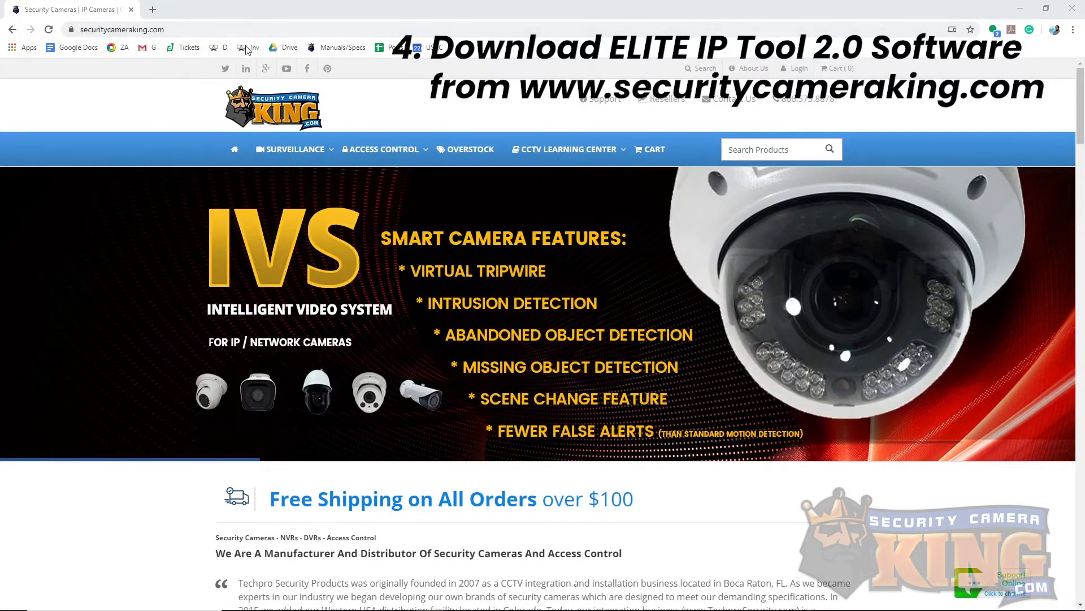
Step: Download Config-tool-windows.zip from the Tools & Utilities section of the Security Product Downloads page
{"action": "mouse_move", "coordinate": [559, 149]}
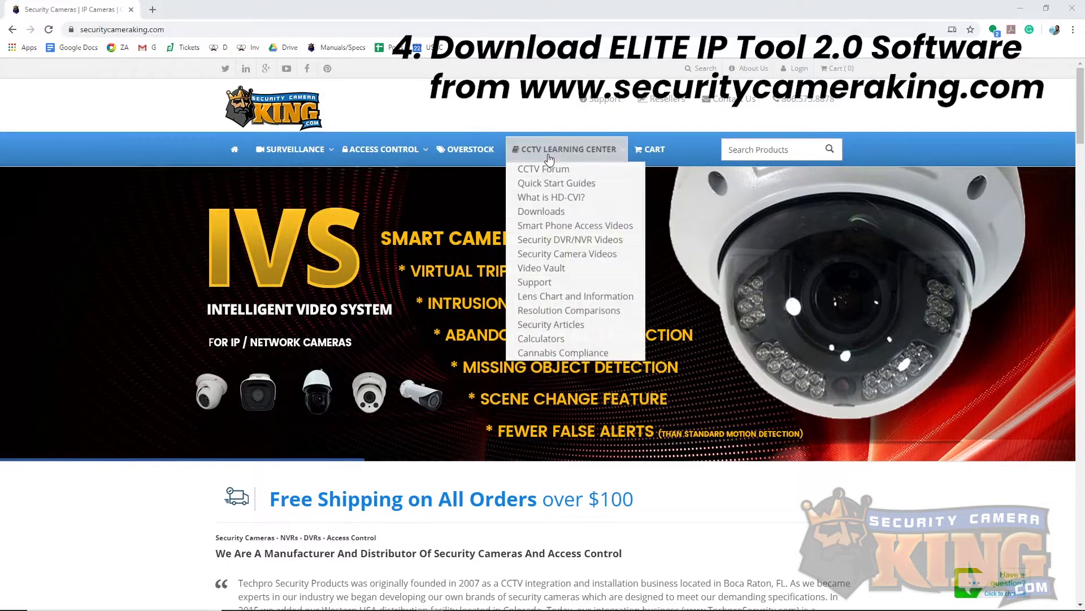
{"action": "left_click", "coordinate": [553, 220]}
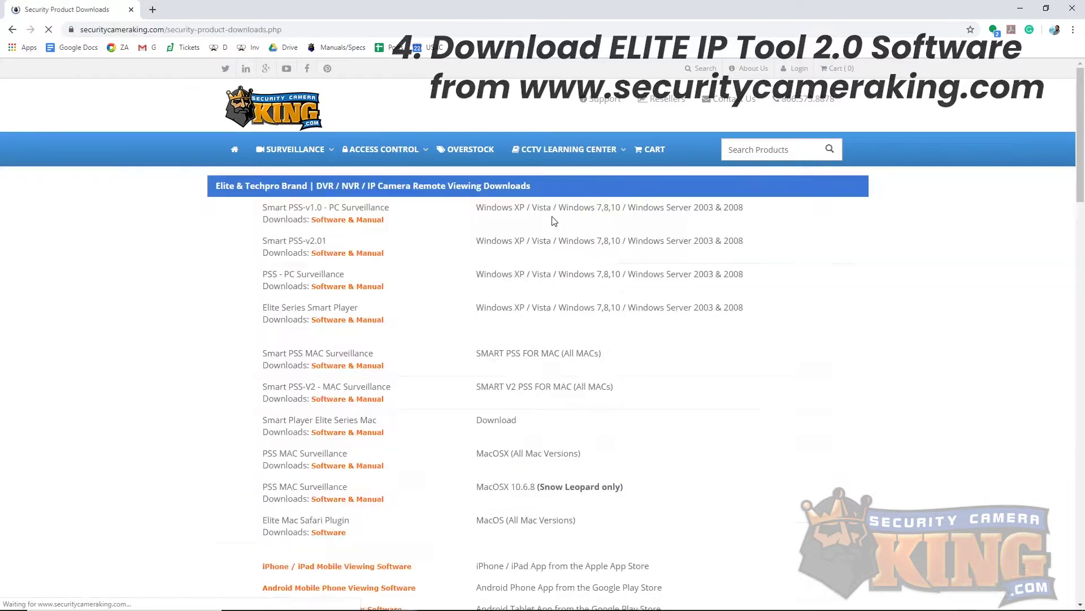
{"action": "scroll", "coordinate": [427, 345], "scroll_direction": "down", "scroll_amount": 5}
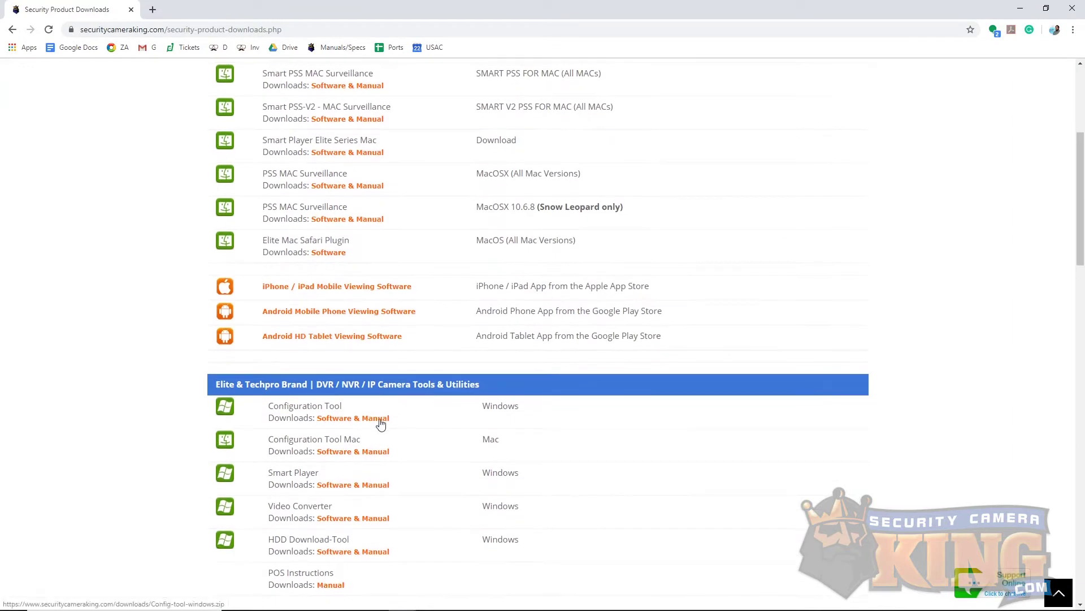
{"action": "left_click", "coordinate": [379, 421]}
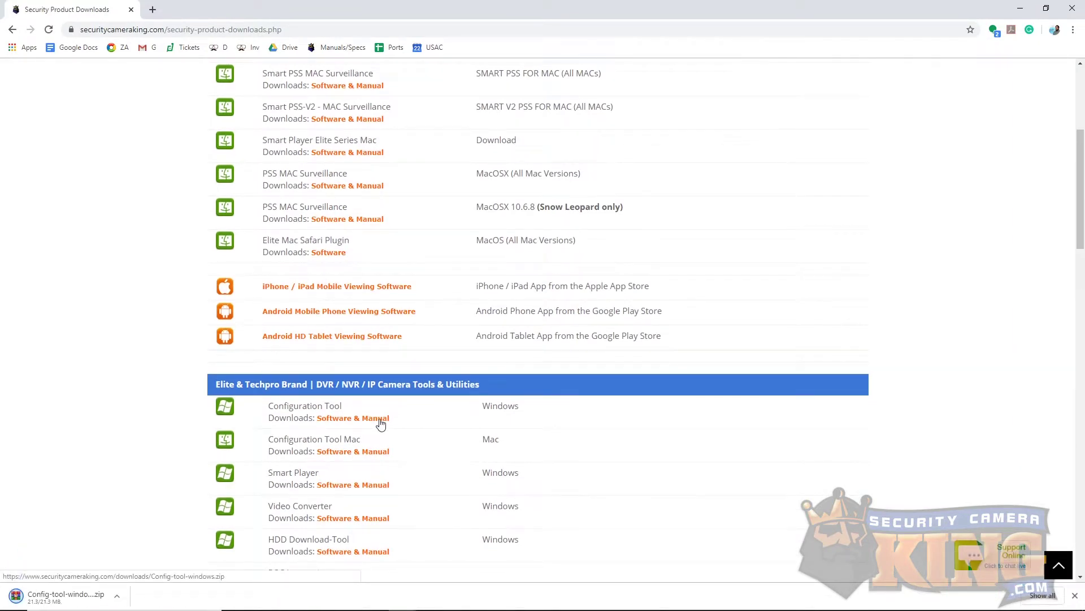
{"action": "left_click", "coordinate": [117, 598]}
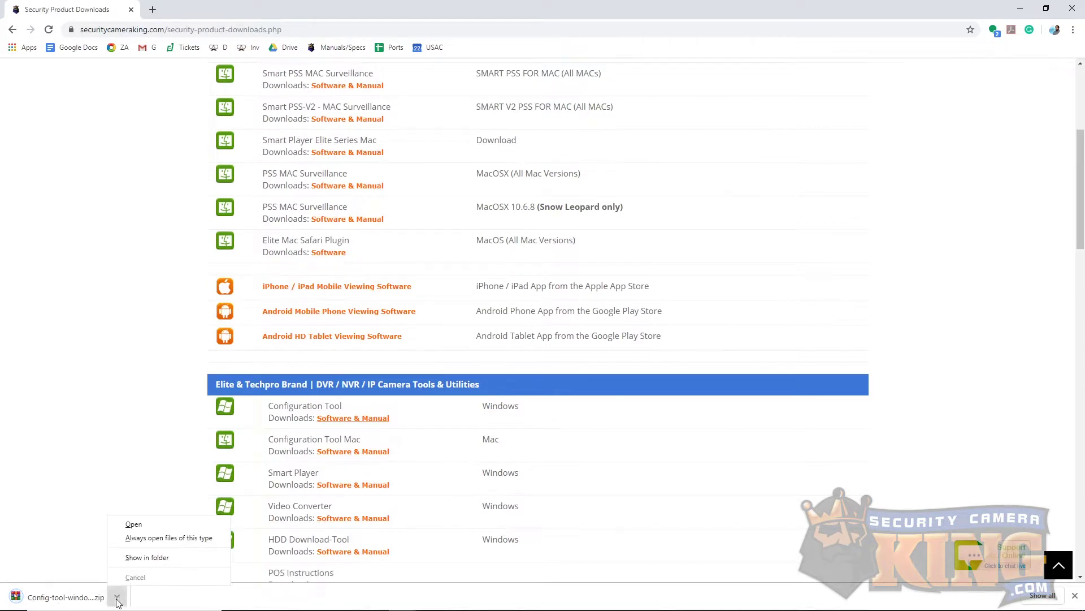
Step: Extract Config-tool-windows.zip in Downloads into its own Config-tool-windows folder with WinRAR
{"action": "left_click", "coordinate": [159, 558]}
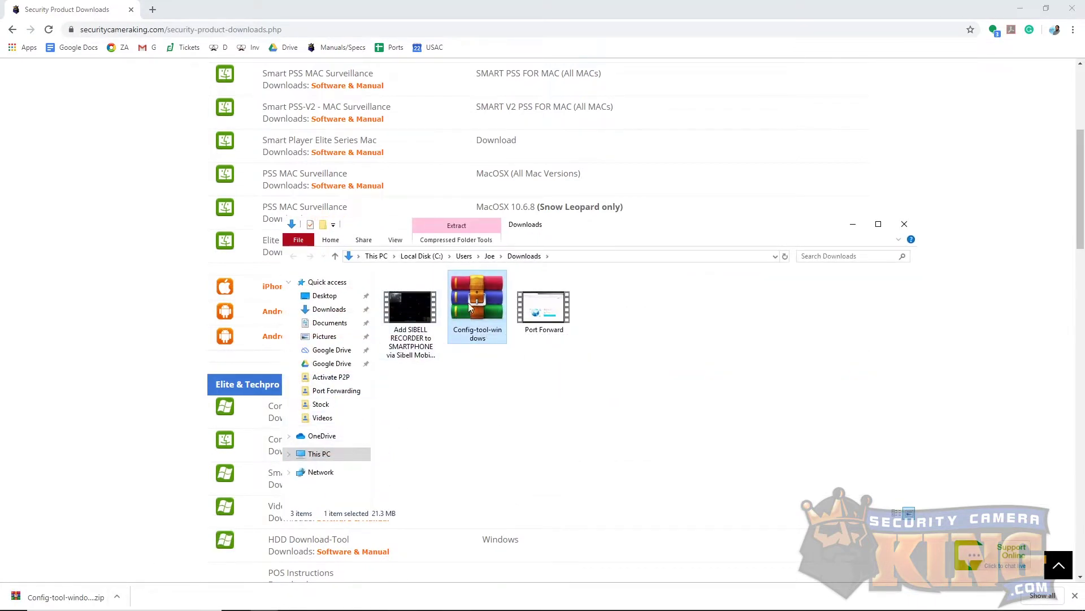
{"action": "right_click", "coordinate": [469, 307]}
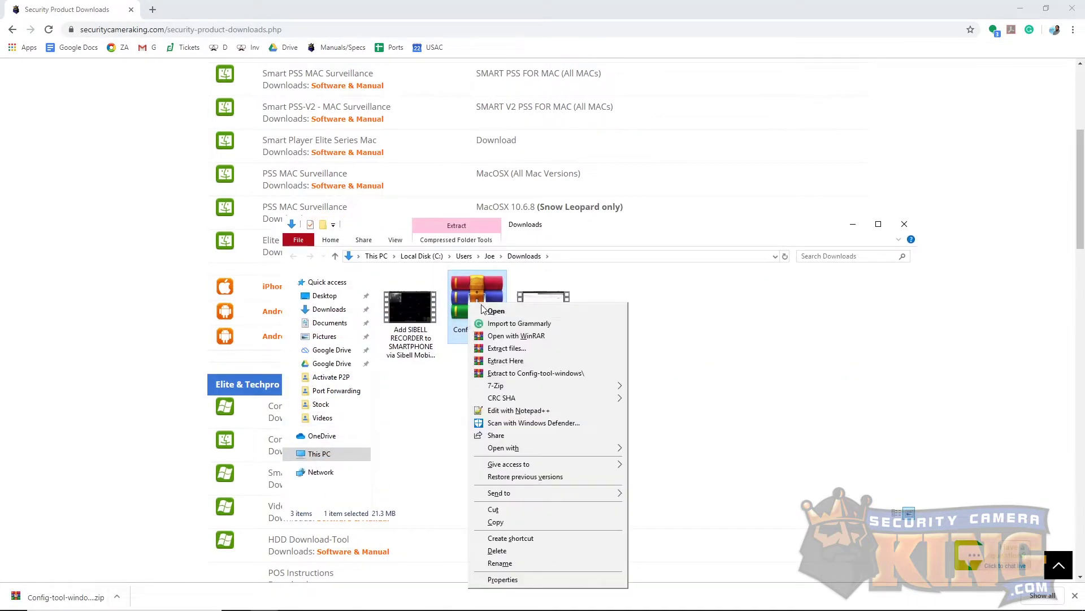
{"action": "left_click", "coordinate": [549, 346]}
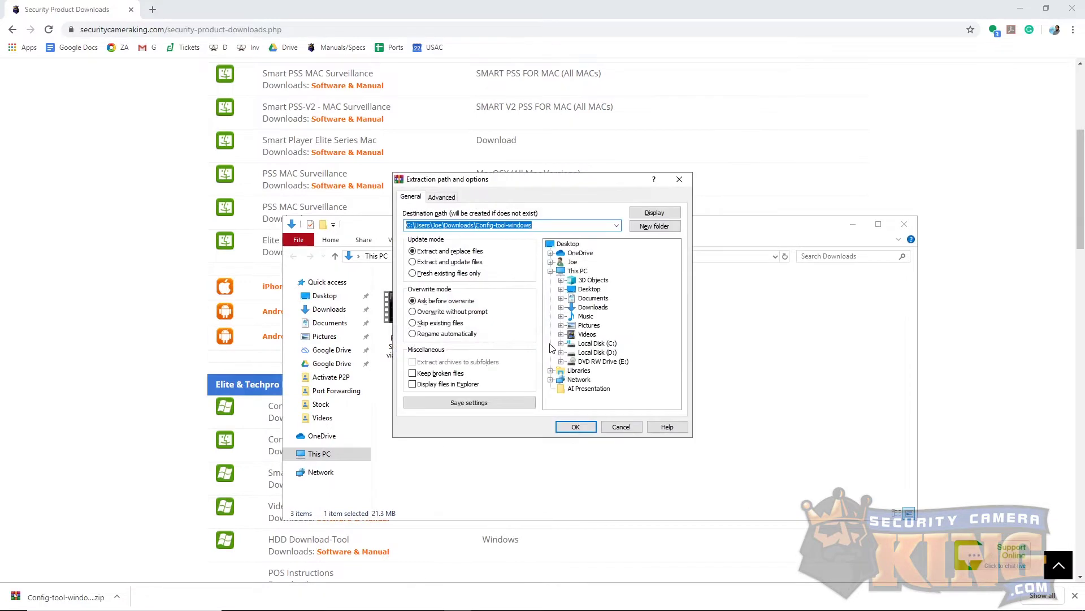
{"action": "left_click", "coordinate": [575, 427]}
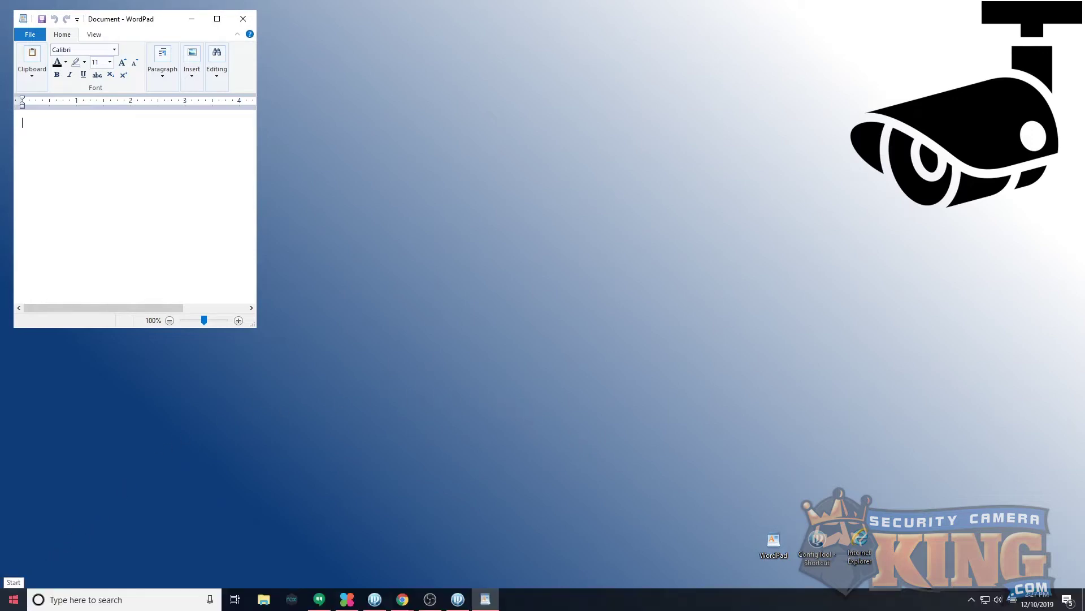
Step: Launch Command Prompt by searching CMD and move it beside the WordPad notes
{"action": "left_click", "coordinate": [13, 599]}
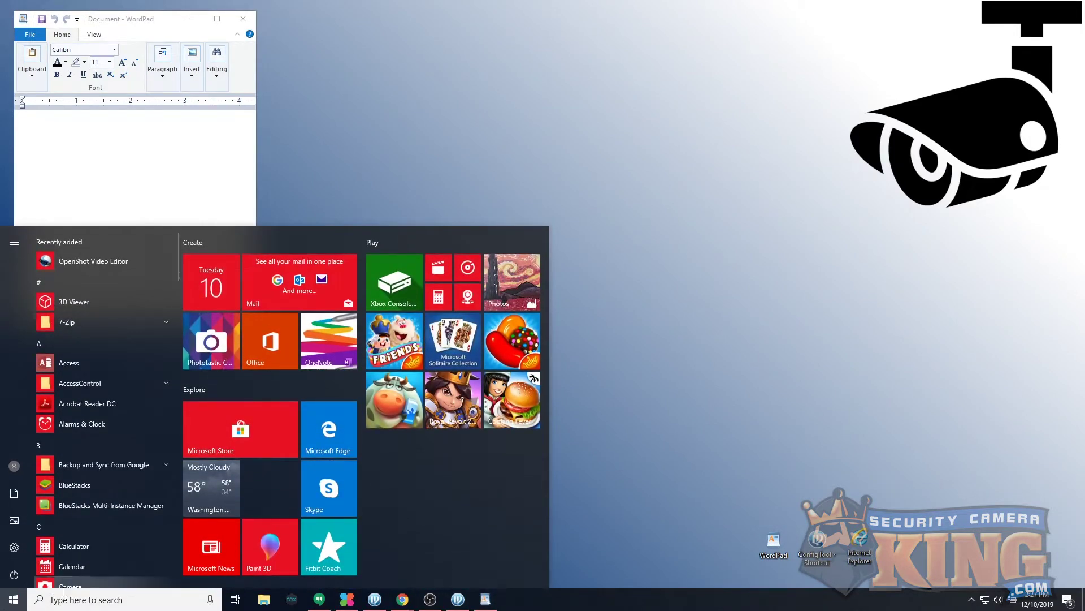
{"action": "left_click", "coordinate": [71, 602]}
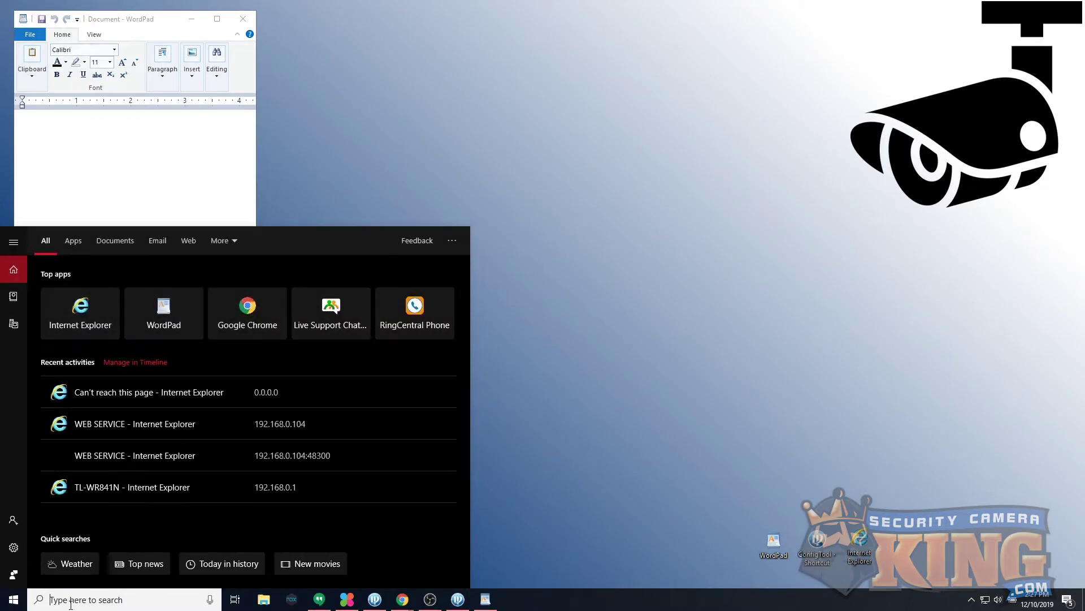
{"action": "type", "text": "CMD"}
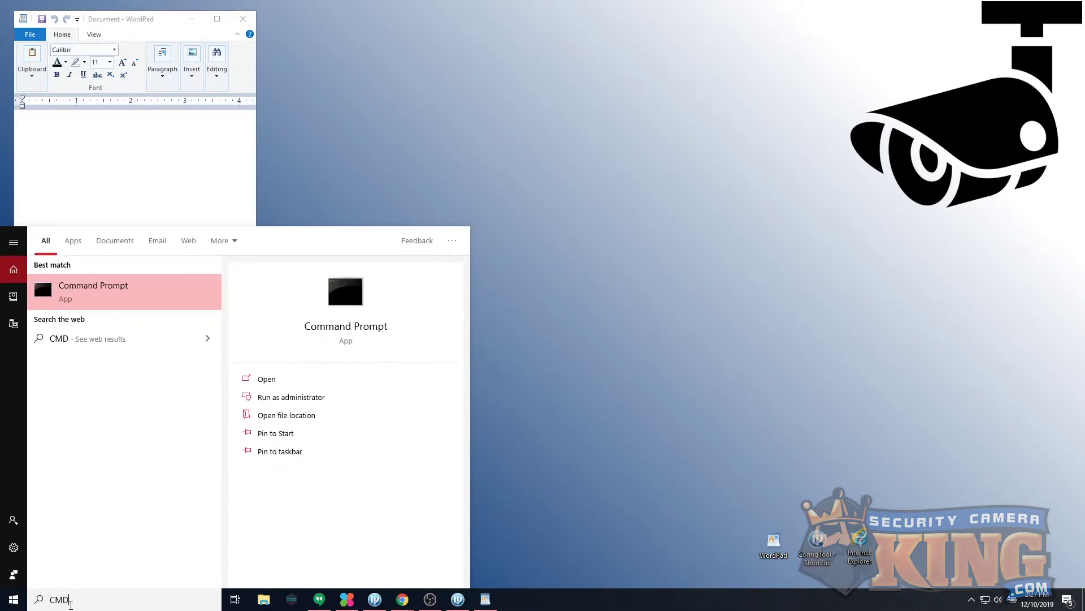
{"action": "left_click", "coordinate": [81, 303]}
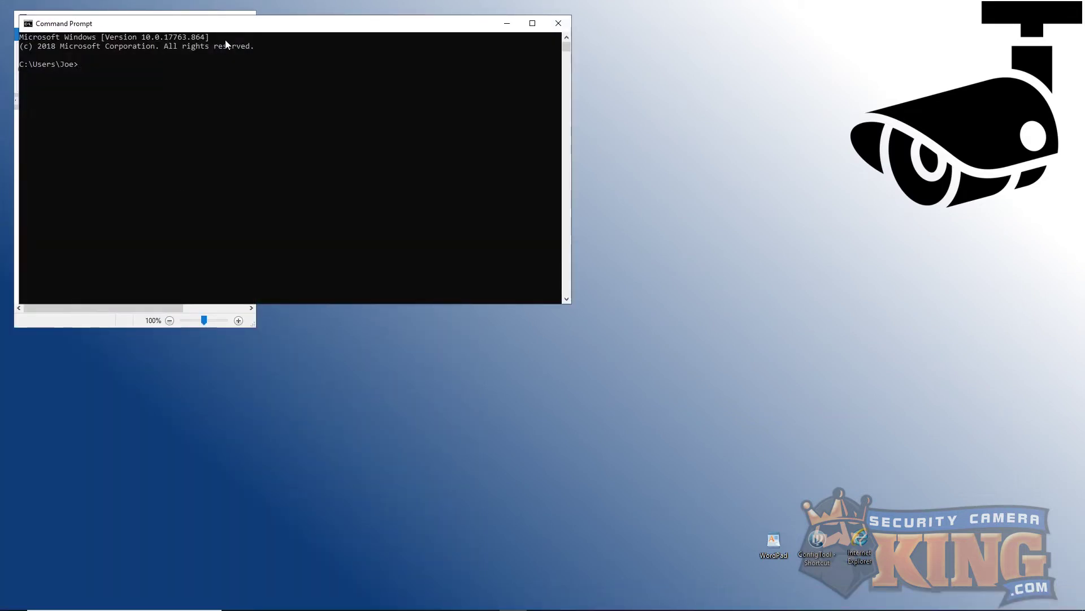
{"action": "left_click_drag", "start_coordinate": [229, 32], "coordinate": [587, 98]}
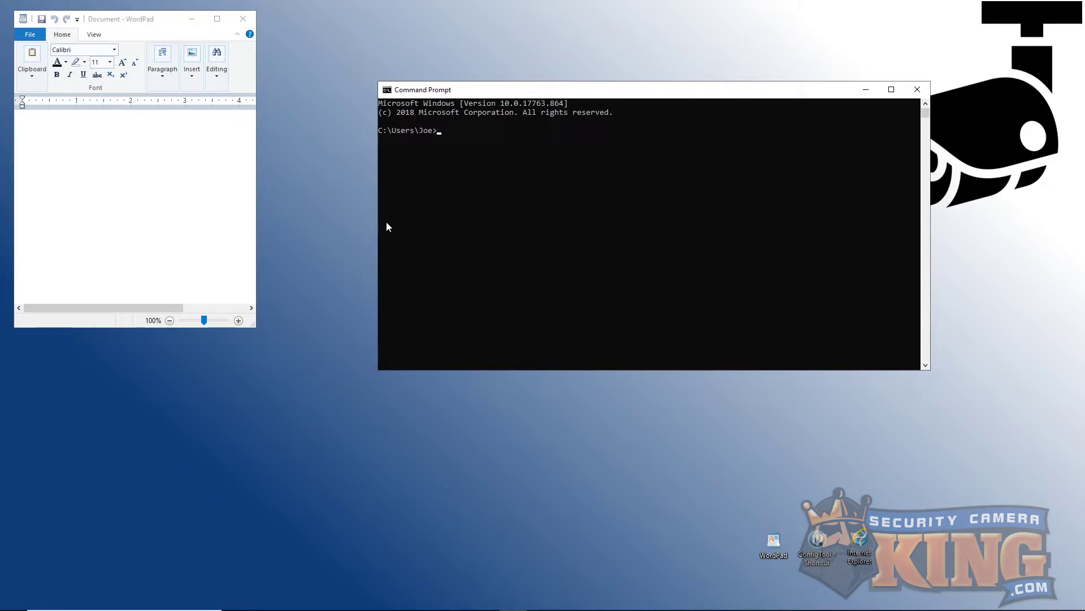
Step: Run ipconfig, note 'Default Gateway: 192.168.0.1' in WordPad, and close Command Prompt
{"action": "type", "text": "ipconfig"}
{"action": "key", "text": "Return"}
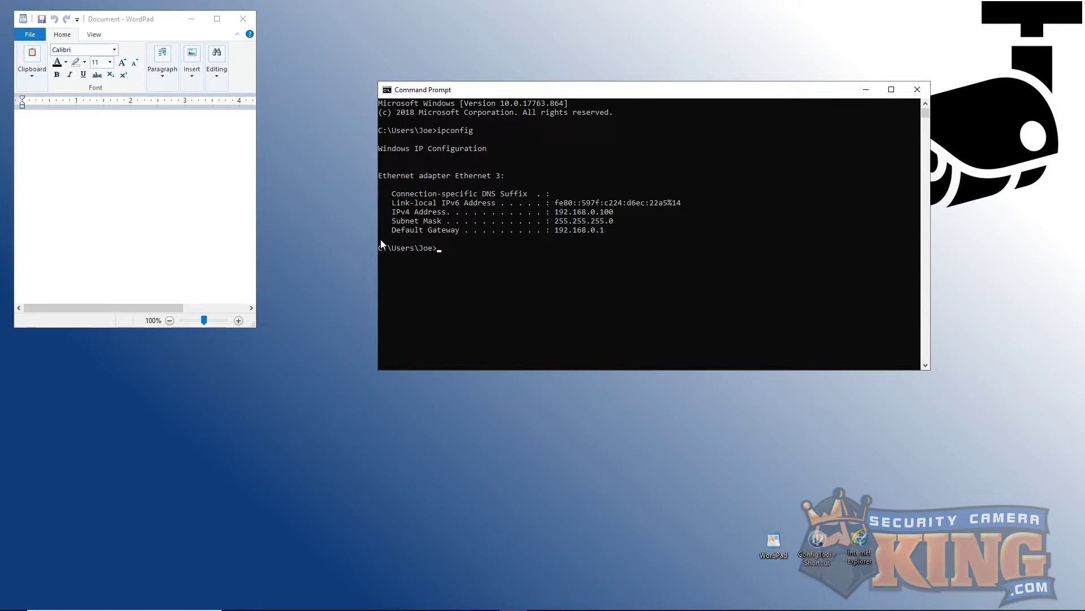
{"action": "left_click", "coordinate": [90, 151]}
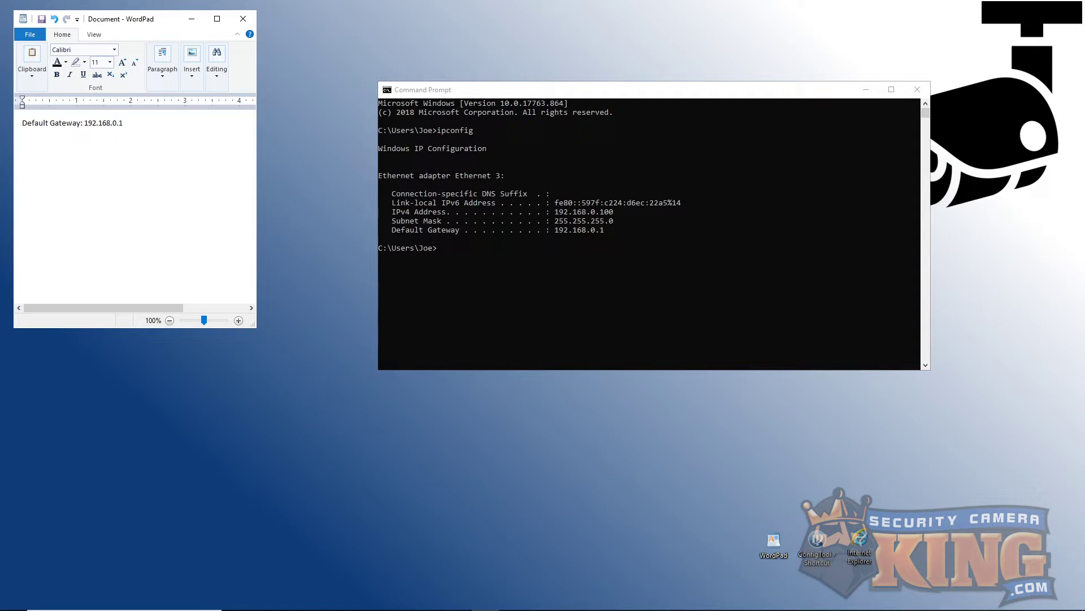
{"action": "left_click", "coordinate": [916, 89]}
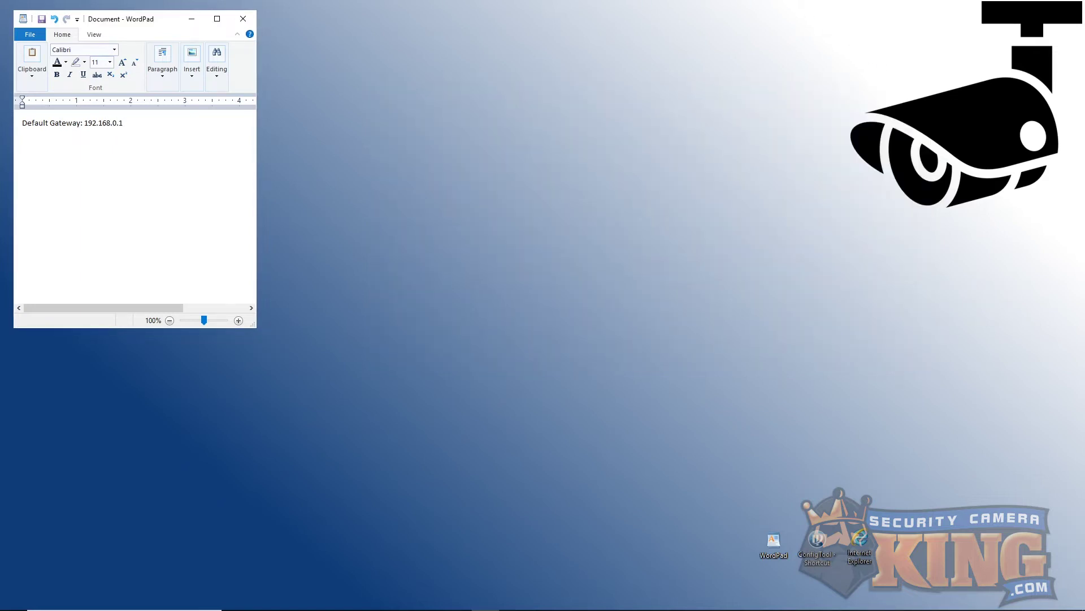
Step: Launch Elite Configuration Tool, note 'Recorder's IP: 192.168.0.104' in WordPad, and open the NVR's web page
{"action": "left_click", "coordinate": [823, 549]}
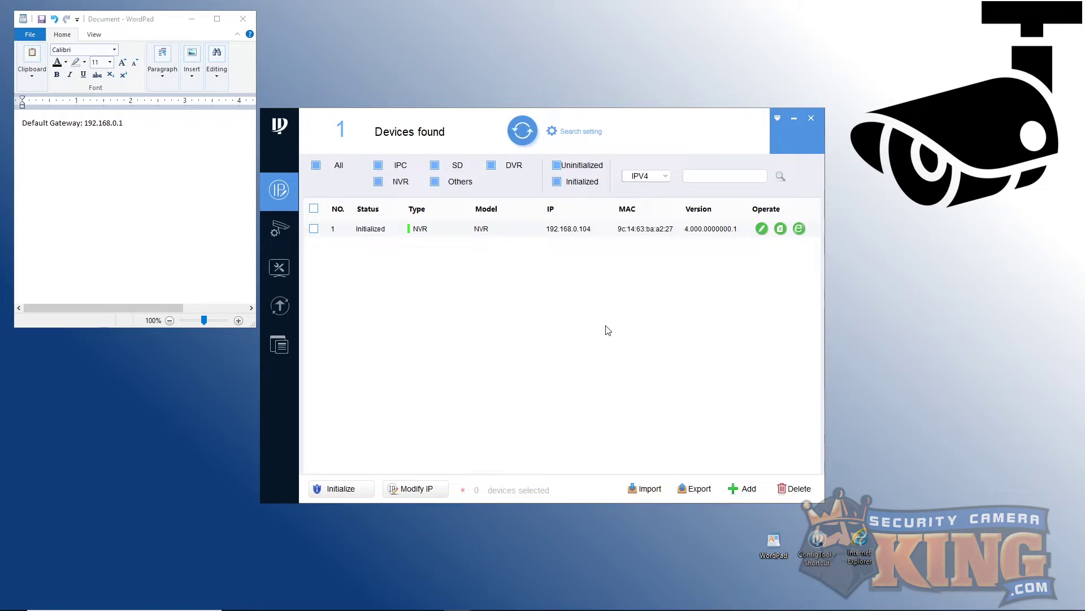
{"action": "left_click_drag", "start_coordinate": [664, 122], "coordinate": [822, 75]}
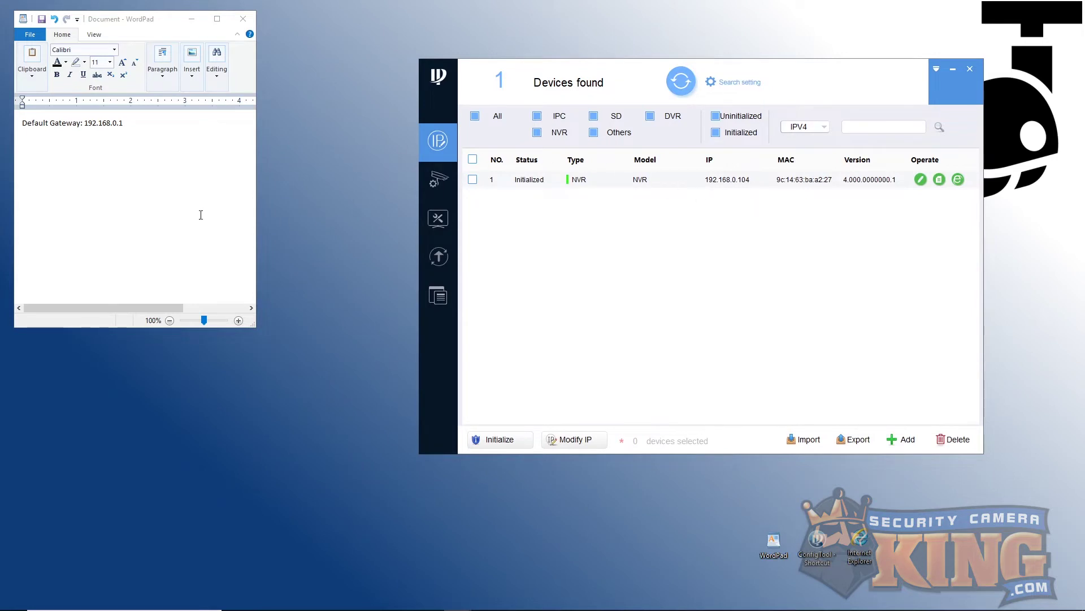
{"action": "left_click", "coordinate": [155, 123]}
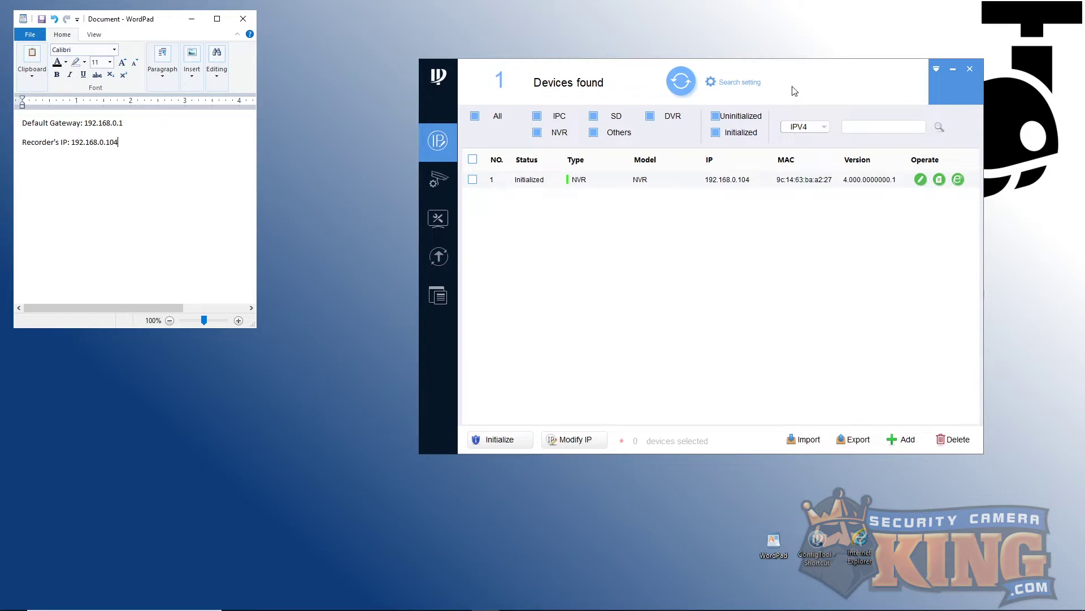
{"action": "left_click", "coordinate": [958, 179]}
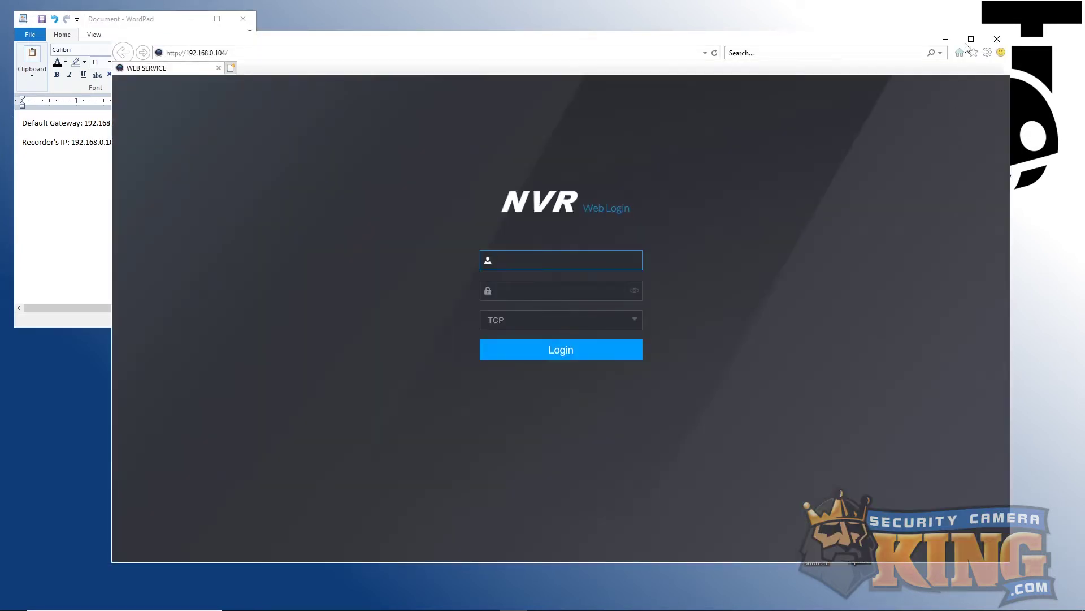
Step: Maximize the NVR web page in Internet Explorer and open its management settings list
{"action": "left_click", "coordinate": [969, 41]}
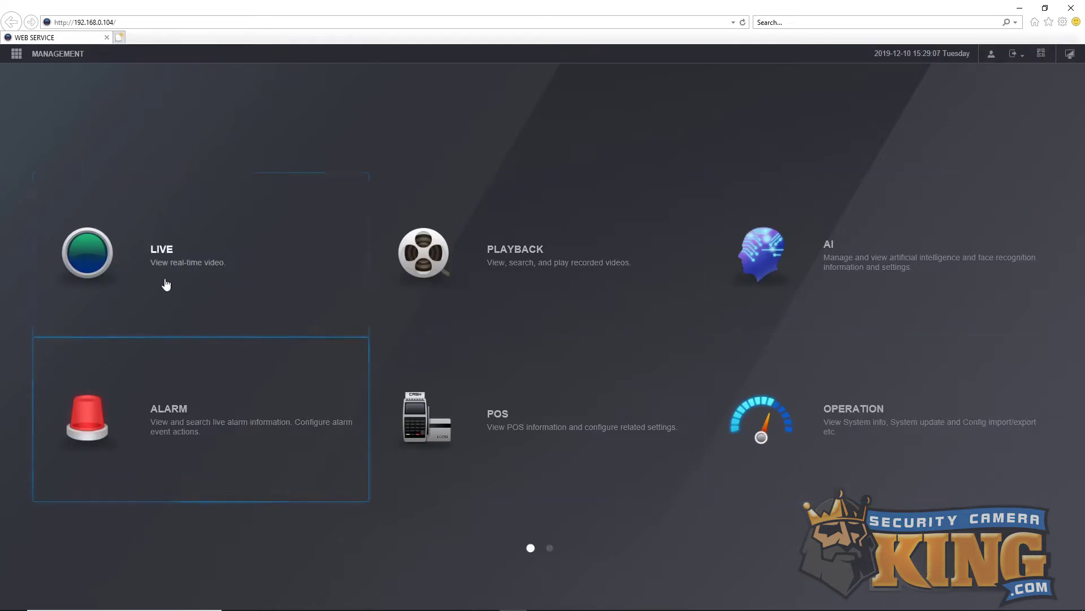
{"action": "left_click", "coordinate": [58, 60]}
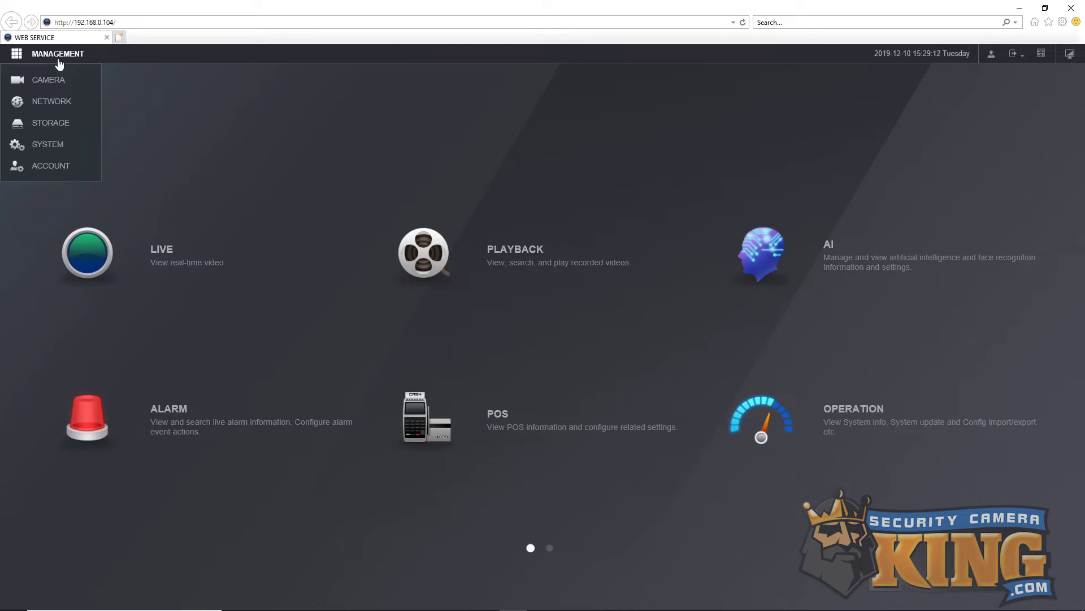
Step: Make Ethernet Port1 STATIC with IP 192.168.0.104 and gateway 192.168.0.1 under Network > TCP/IP
{"action": "left_click", "coordinate": [59, 106]}
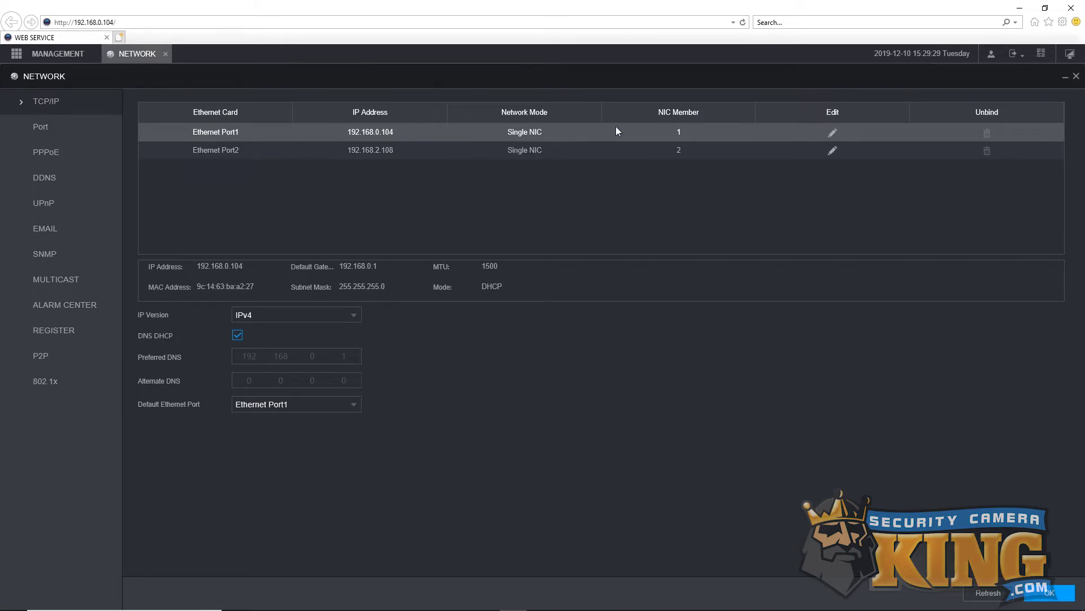
{"action": "left_click", "coordinate": [832, 137]}
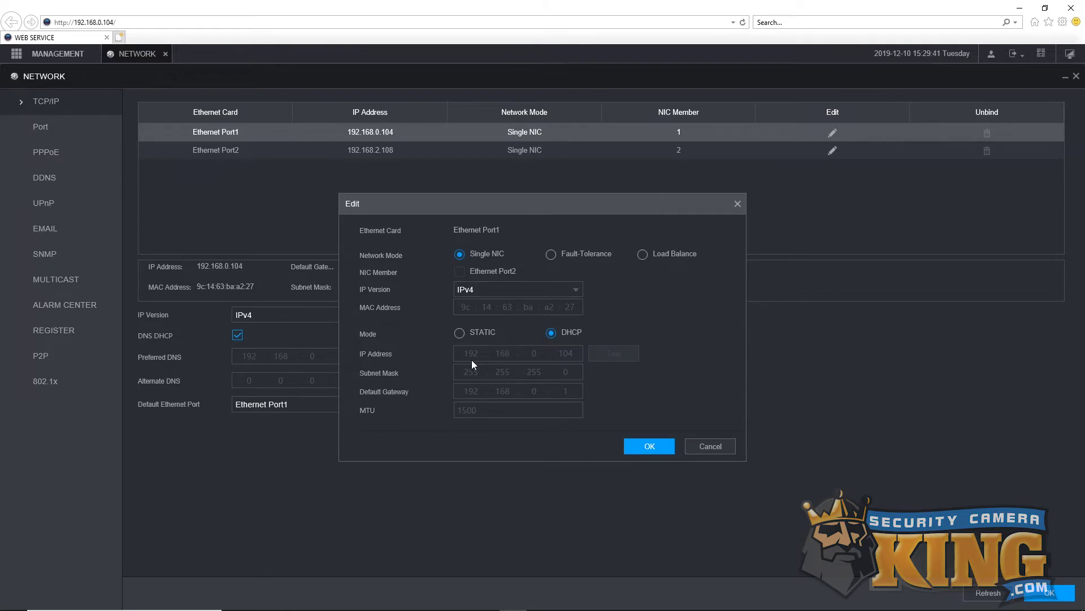
{"action": "left_click", "coordinate": [459, 333]}
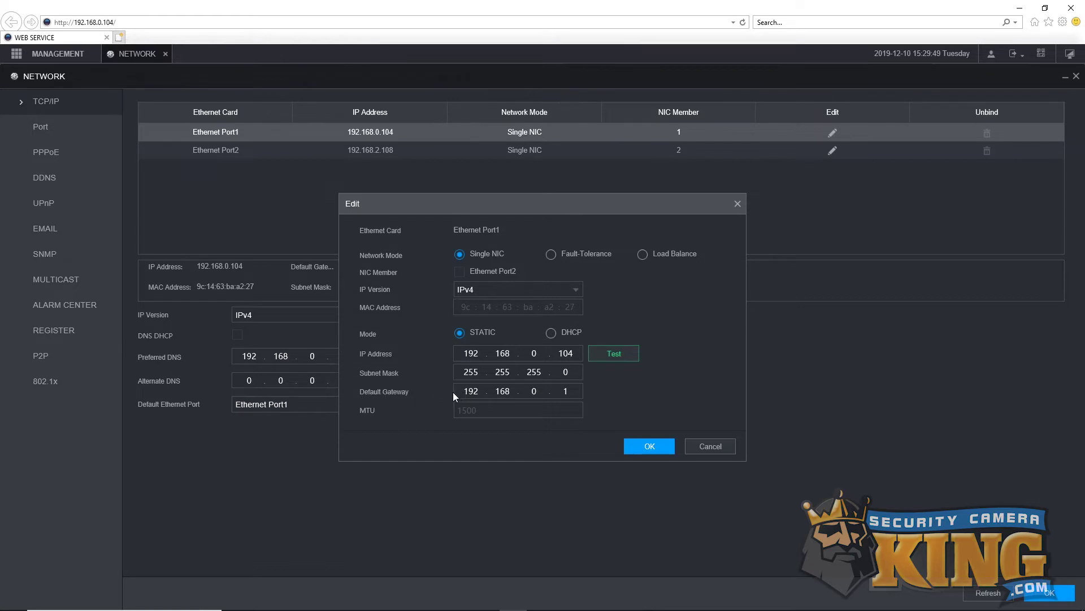
{"action": "left_click", "coordinate": [650, 446]}
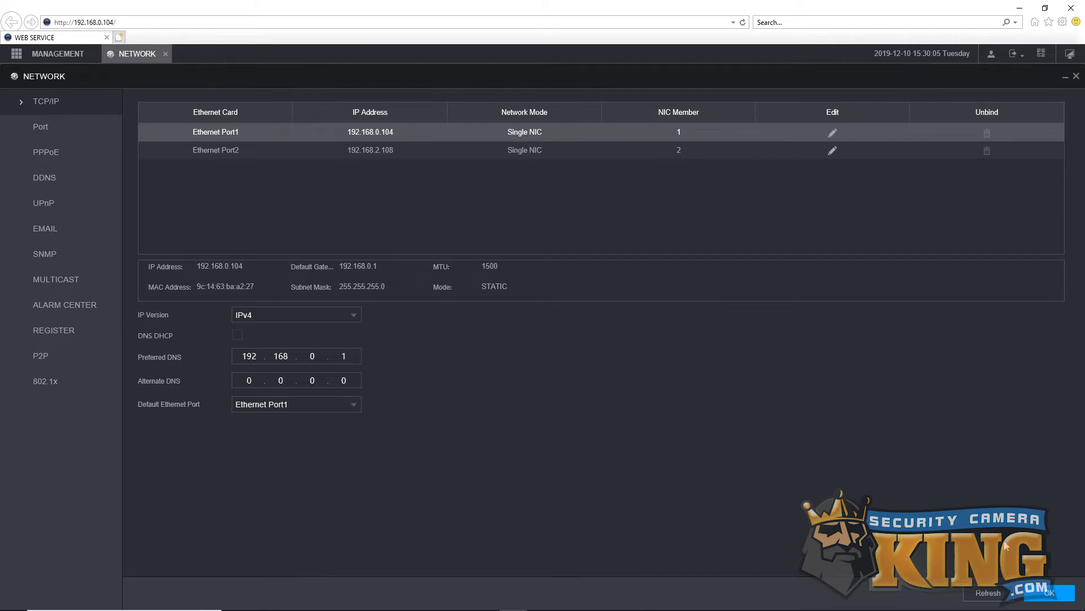
Step: Save the network settings, then change TCP Port 37777 to 48301 and HTTP Port 80 to 48300
{"action": "left_click", "coordinate": [1052, 593]}
{"action": "left_click", "coordinate": [38, 129]}
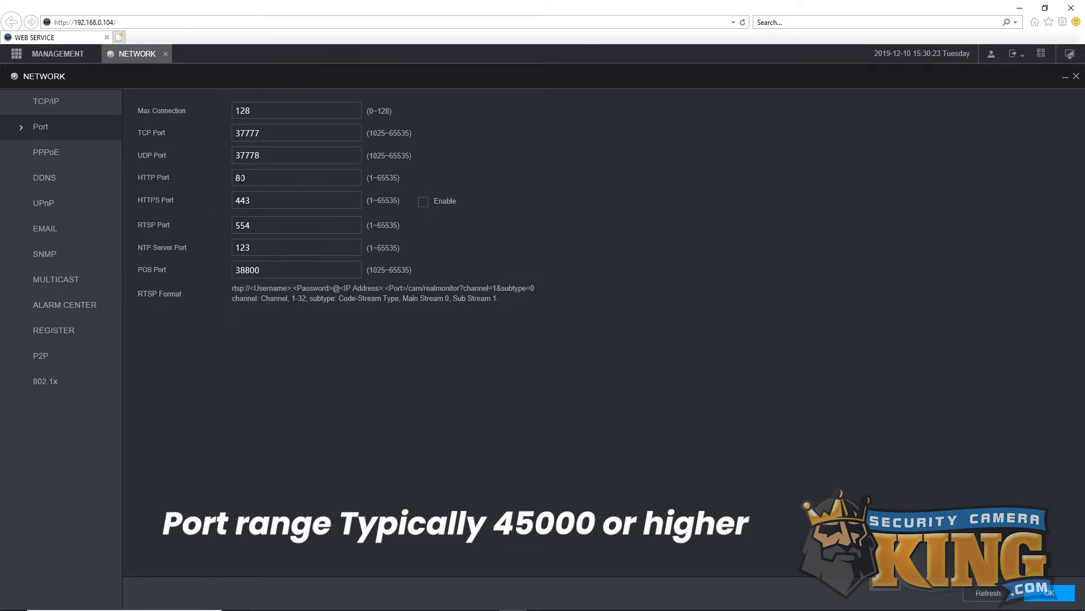
{"action": "left_click_drag", "start_coordinate": [283, 134], "coordinate": [197, 145]}
{"action": "type", "text": "48"}
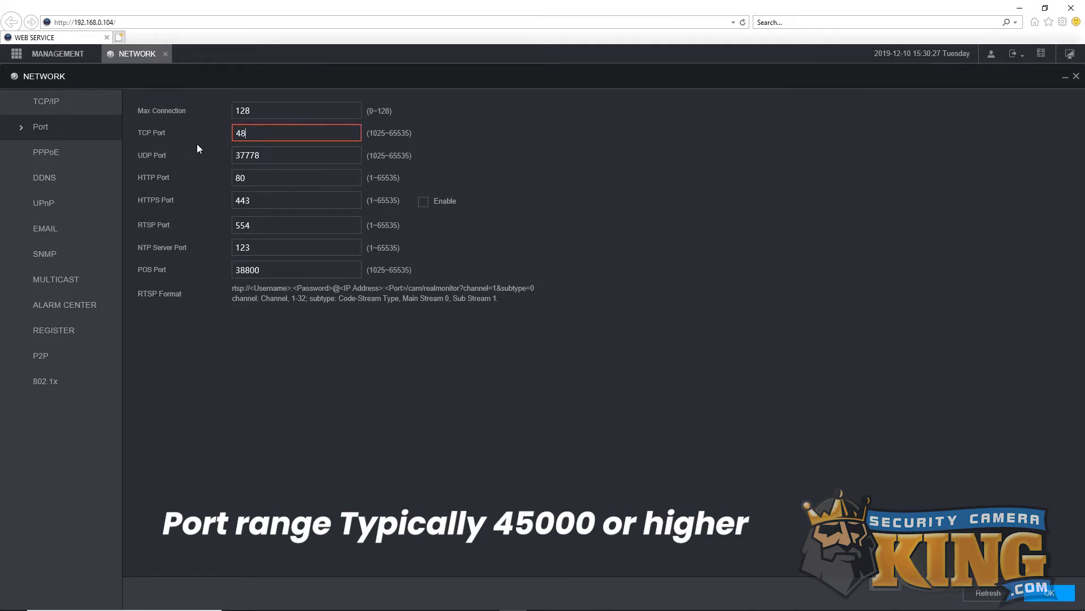
{"action": "type", "text": "301"}
{"action": "left_click_drag", "start_coordinate": [257, 179], "coordinate": [171, 168]}
{"action": "type", "text": "48300"}
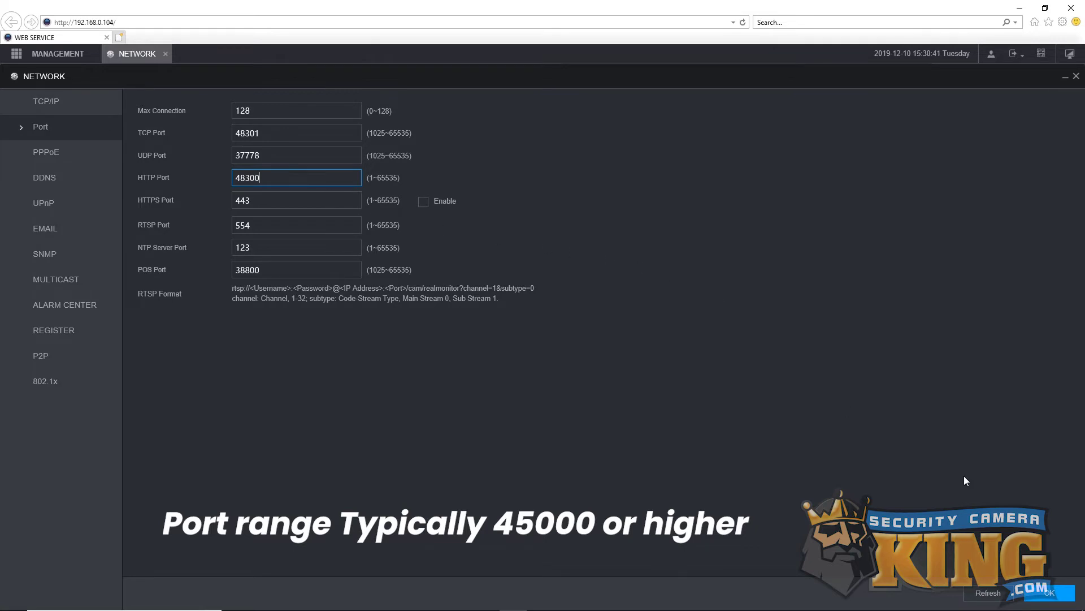
Step: Save the new NVR ports 48300 and 48301 and close Internet Explorer
{"action": "left_click", "coordinate": [1049, 591]}
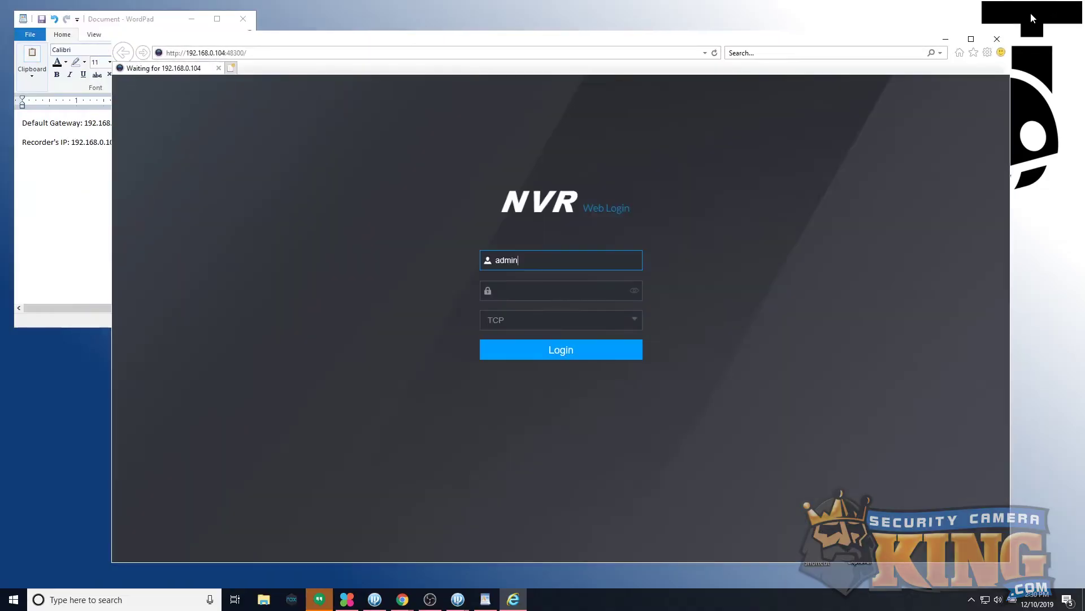
{"action": "left_click", "coordinate": [988, 52]}
{"action": "left_click", "coordinate": [988, 52]}
{"action": "left_click", "coordinate": [997, 39]}
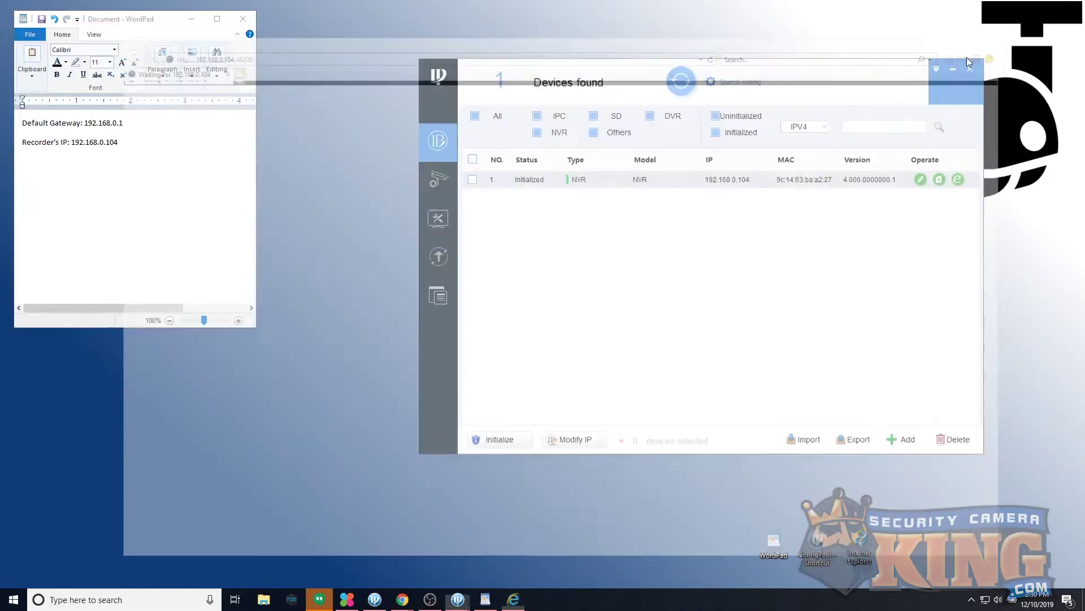
Step: Add 'Recorder's Ports: HTTP 48300, TCP 48301' to the WordPad notes and relaunch Internet Explorer
{"action": "left_click", "coordinate": [155, 148]}
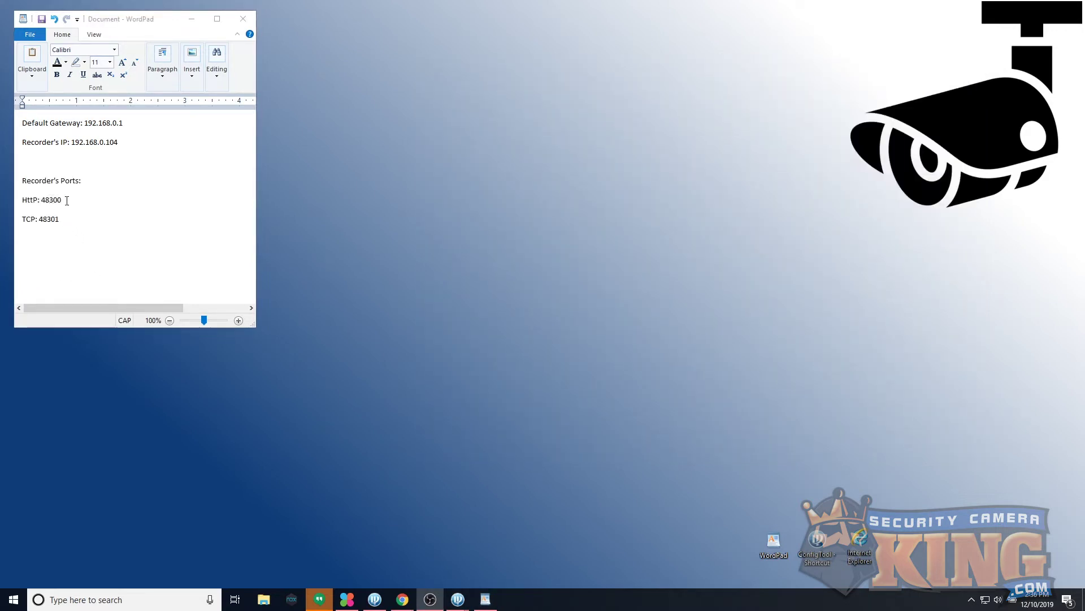
{"action": "double_click", "coordinate": [857, 546]}
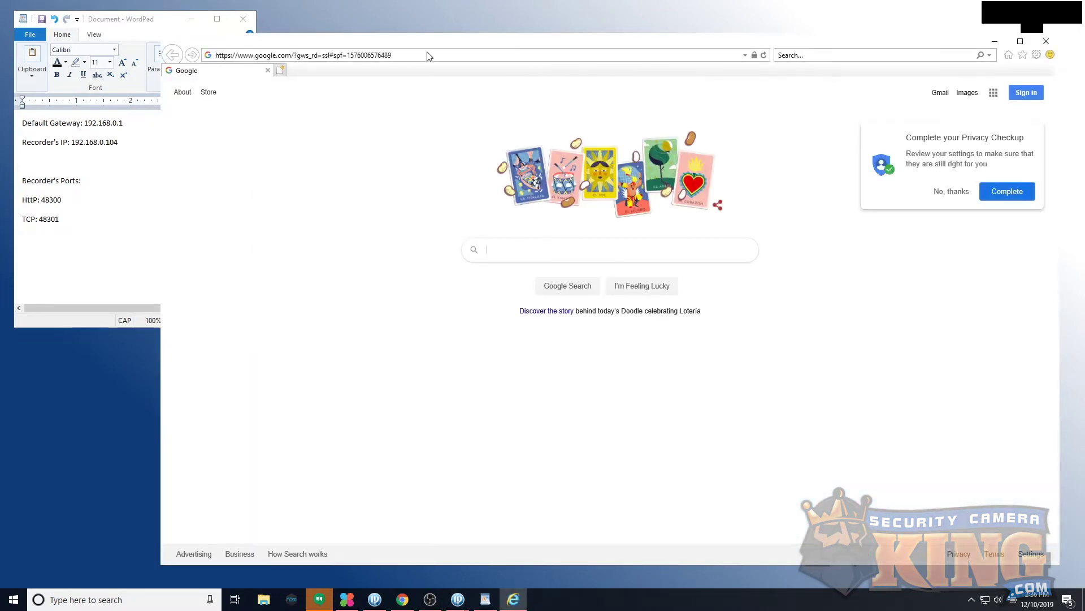
{"action": "left_click", "coordinate": [425, 54]}
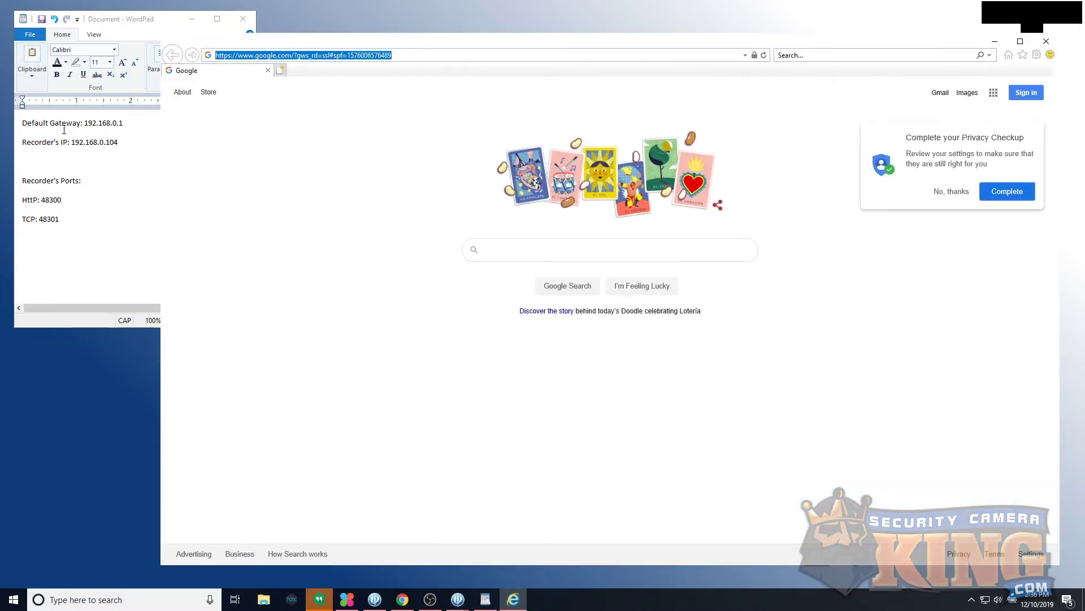
{"action": "left_click", "coordinate": [438, 68]}
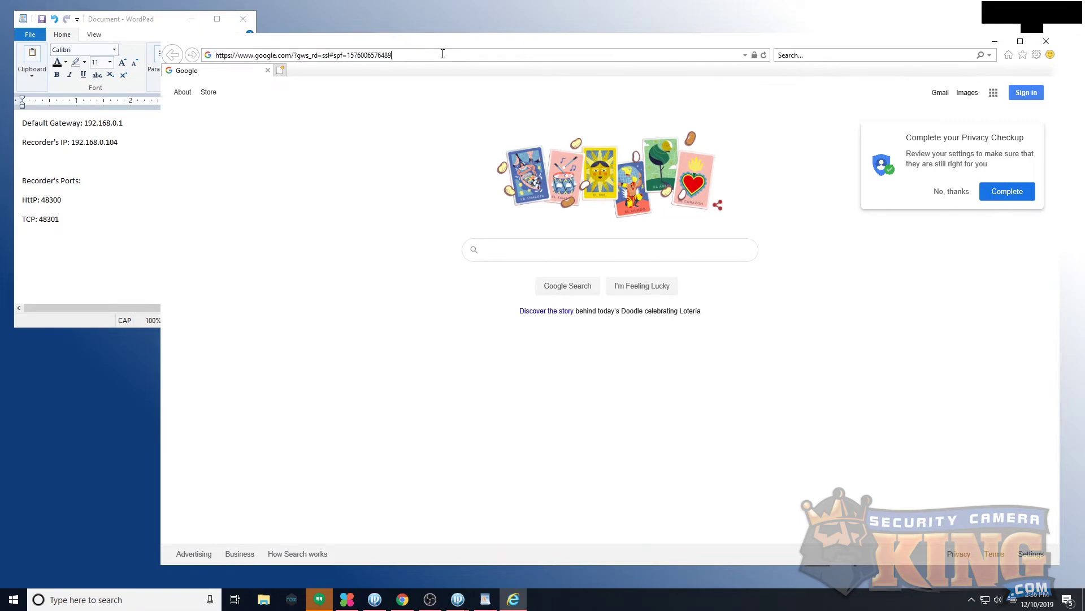
{"action": "left_click", "coordinate": [438, 54]}
{"action": "type", "text": "HTTP://"}
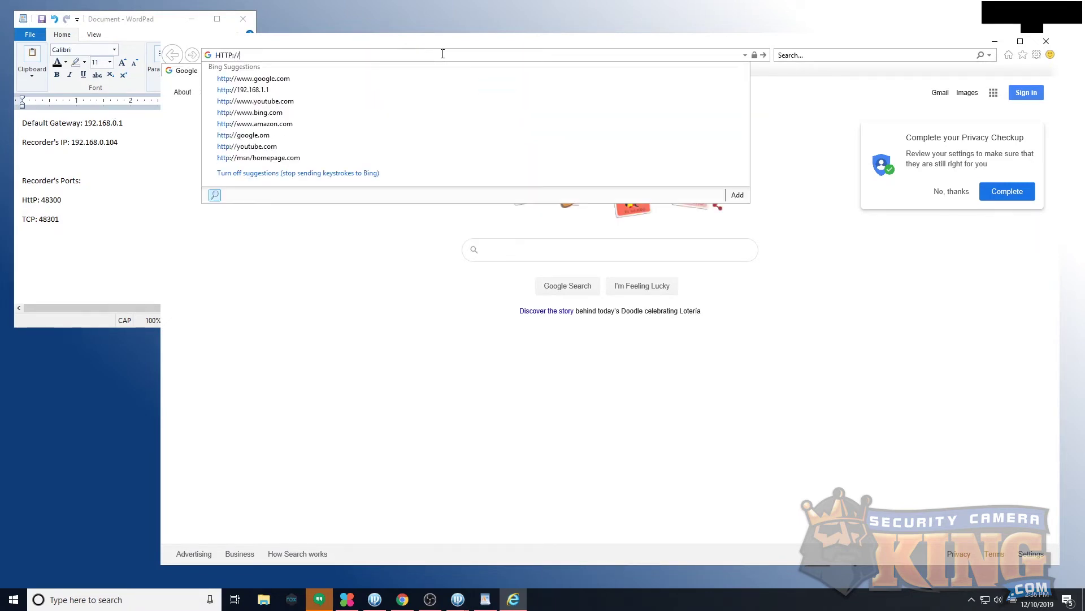
{"action": "type", "text": "192.168.0.1/"}
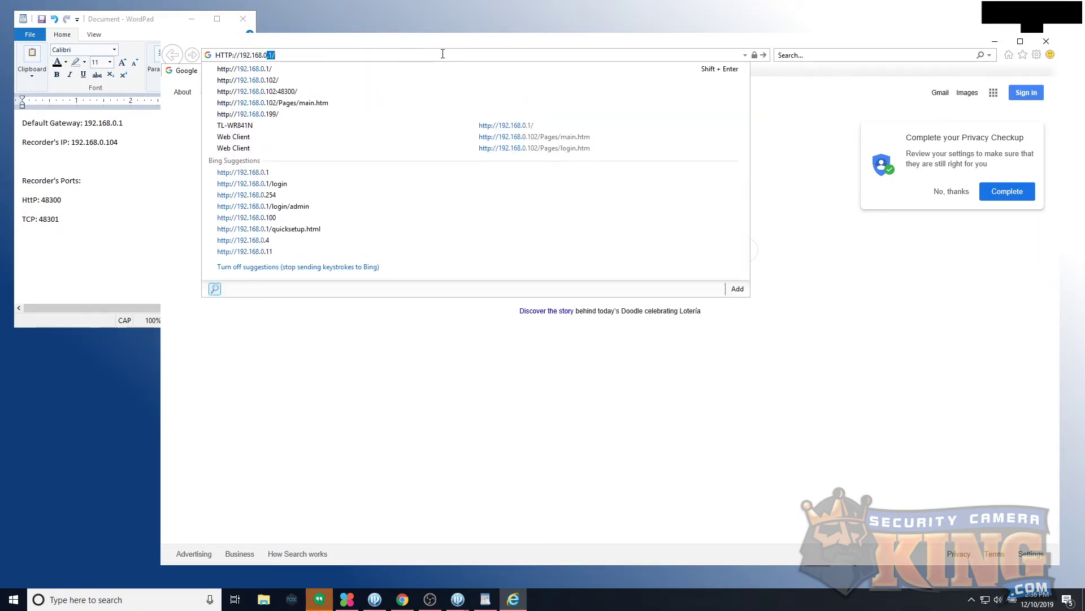
{"action": "key", "text": "Return"}
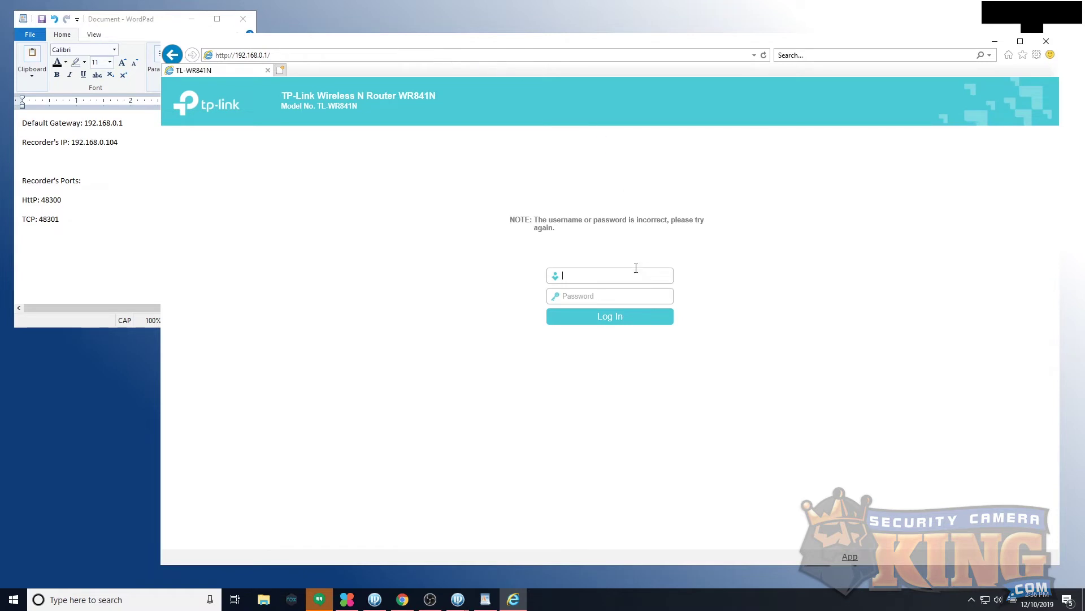
Step: Log in to the TP-Link router with its username and password, fixing the mistyped username
{"action": "type", "text": "ADMIN"}
{"action": "key", "text": "Tab"}
{"action": "double_click", "coordinate": [622, 275]}
{"action": "type", "text": "admin"}
{"action": "key", "text": "Tab"}
{"action": "type", "text": "admin"}
{"action": "key", "text": "Return"}
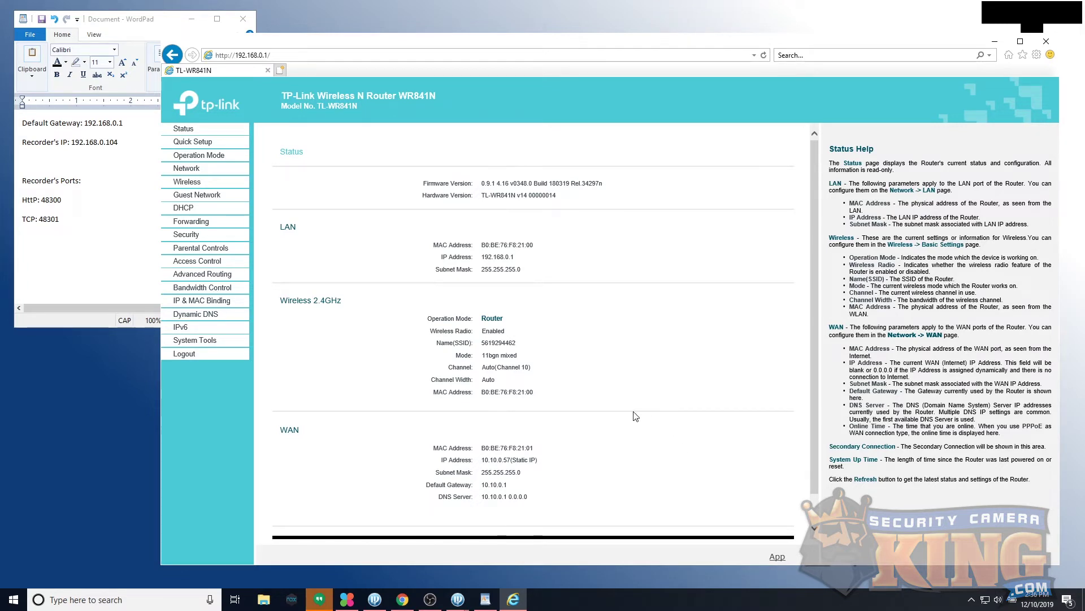
Step: Review the router Status page's LAN and WAN details and highlight the WR841N model name
{"action": "scroll", "coordinate": [599, 249], "scroll_direction": "down", "scroll_amount": 1}
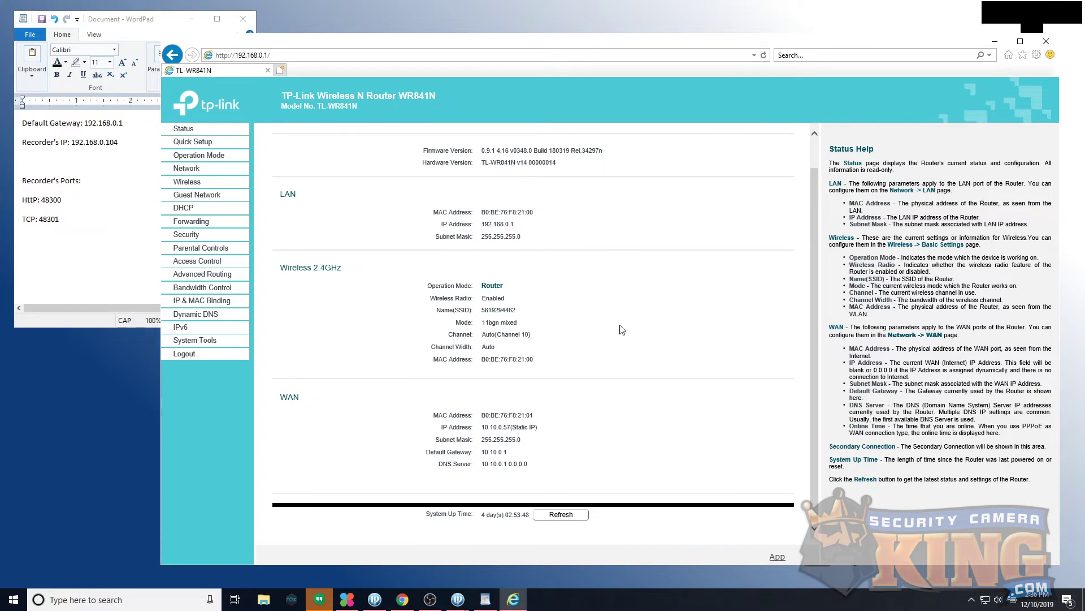
{"action": "scroll", "coordinate": [622, 329], "scroll_direction": "up", "scroll_amount": 1}
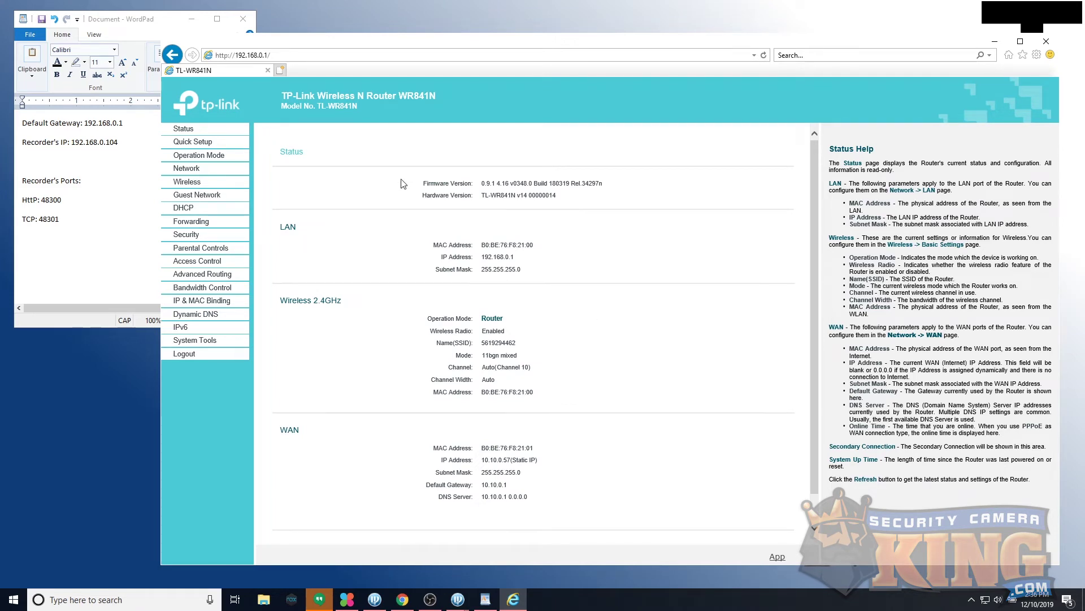
{"action": "left_click_drag", "start_coordinate": [284, 97], "coordinate": [438, 108]}
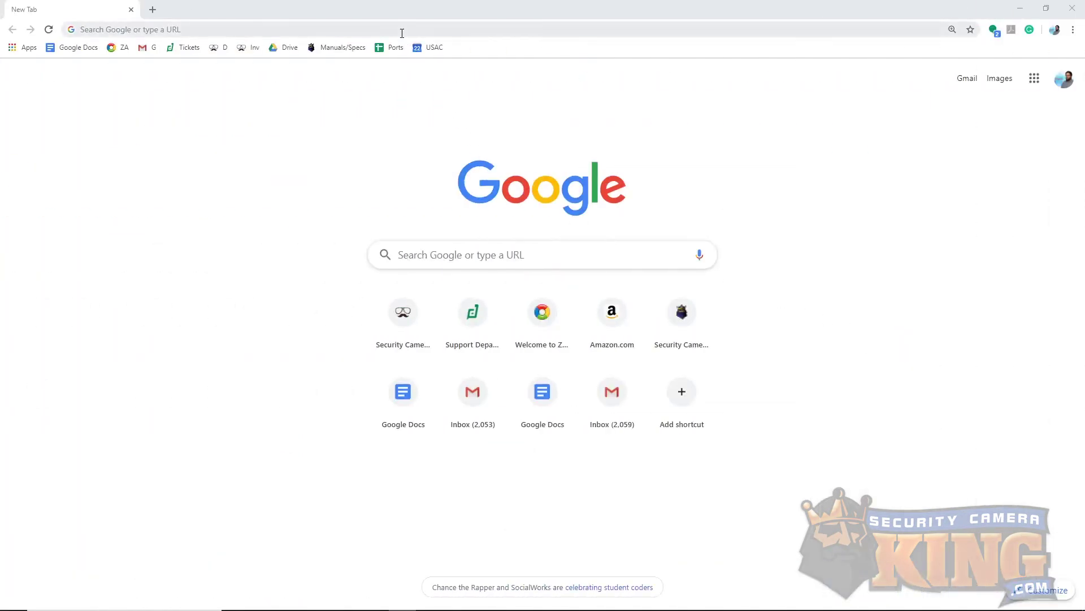
{"action": "left_click", "coordinate": [402, 31]}
{"action": "type", "text": "www."}
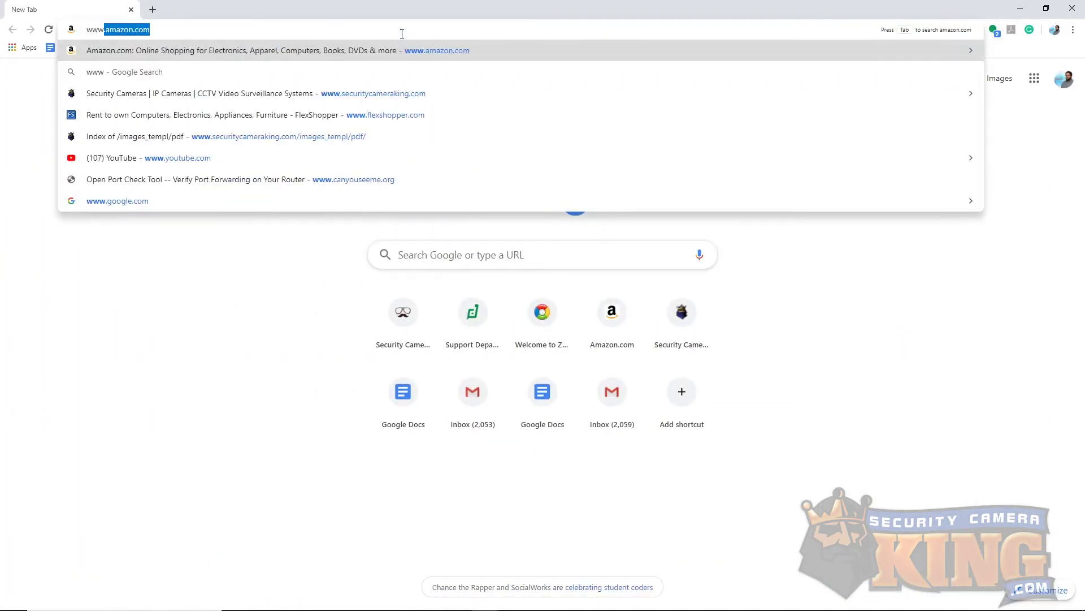
{"action": "type", "text": "portforw"}
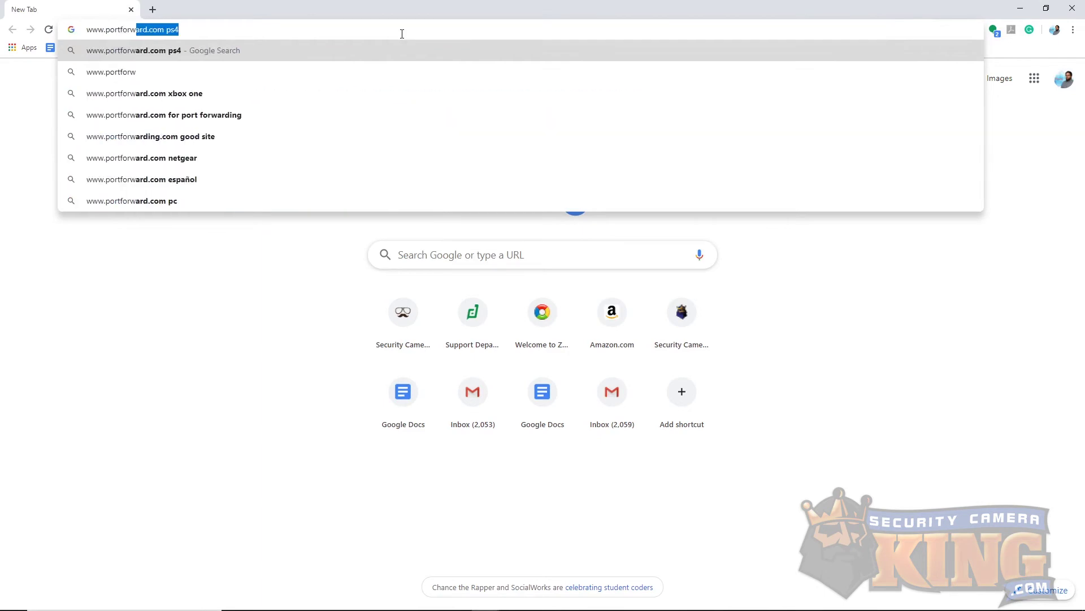
{"action": "type", "text": "ard.com"}
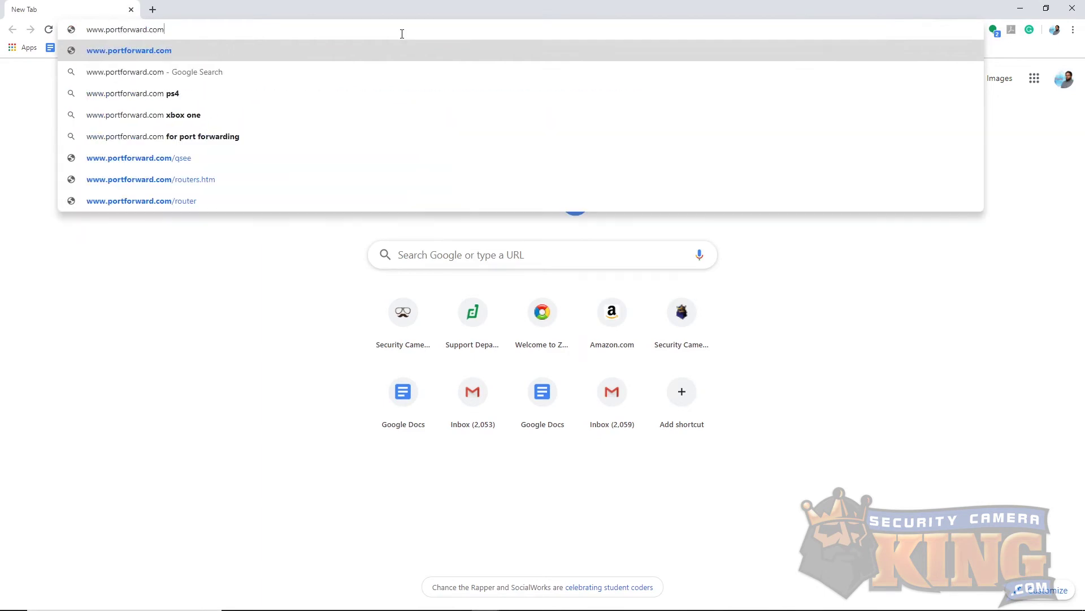
{"action": "key", "text": "Return"}
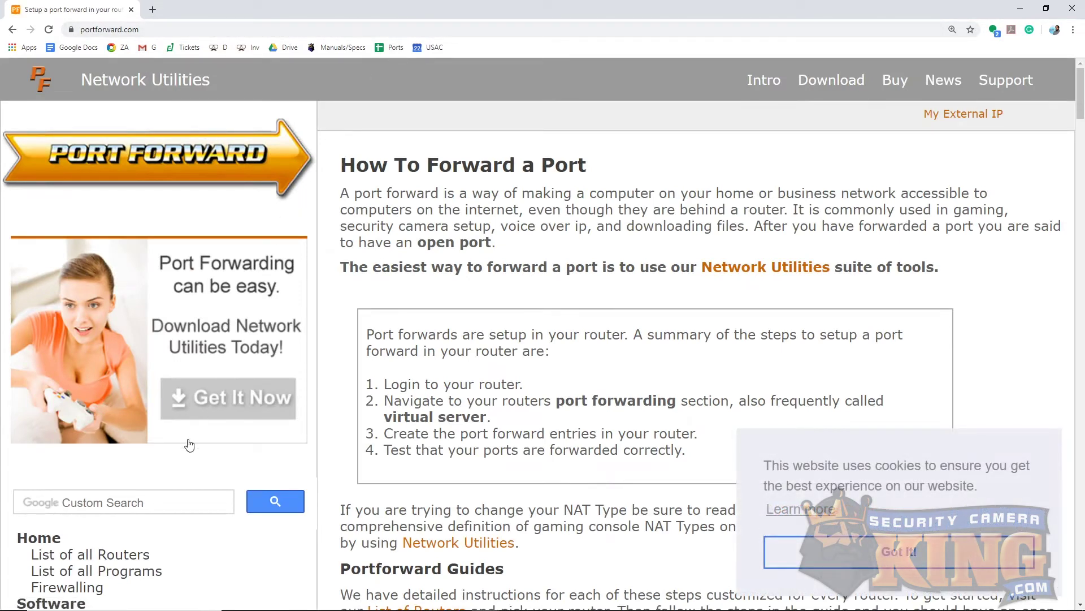
Step: Show the list of all router manufacturers and dismiss the cookie notice with 'Got it!'
{"action": "left_click", "coordinate": [118, 559]}
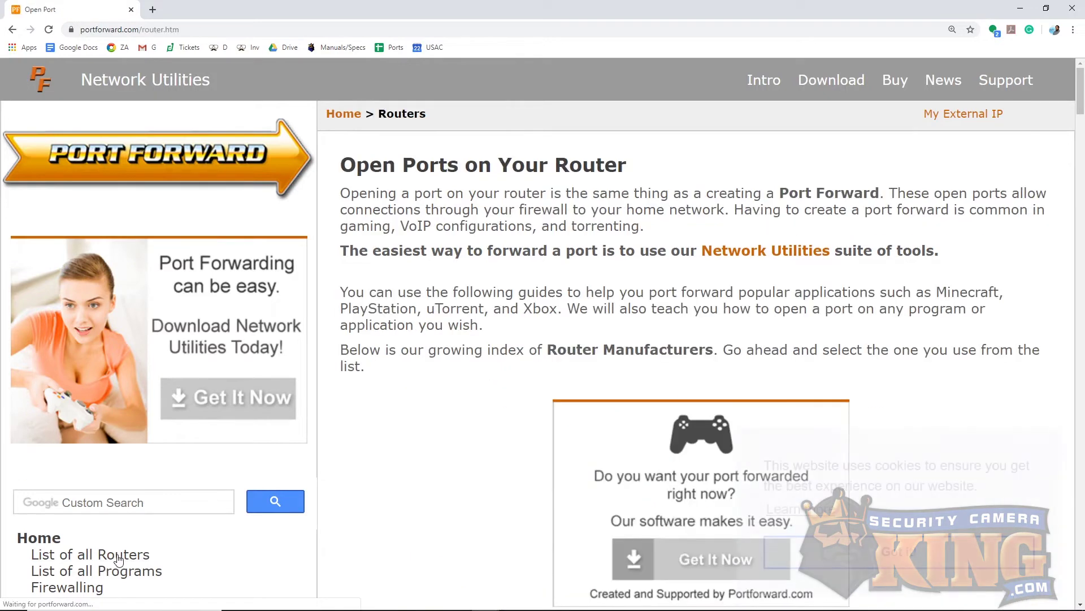
{"action": "scroll", "coordinate": [430, 476], "scroll_direction": "down", "scroll_amount": 1}
{"action": "scroll", "coordinate": [430, 476], "scroll_direction": "down", "scroll_amount": 7}
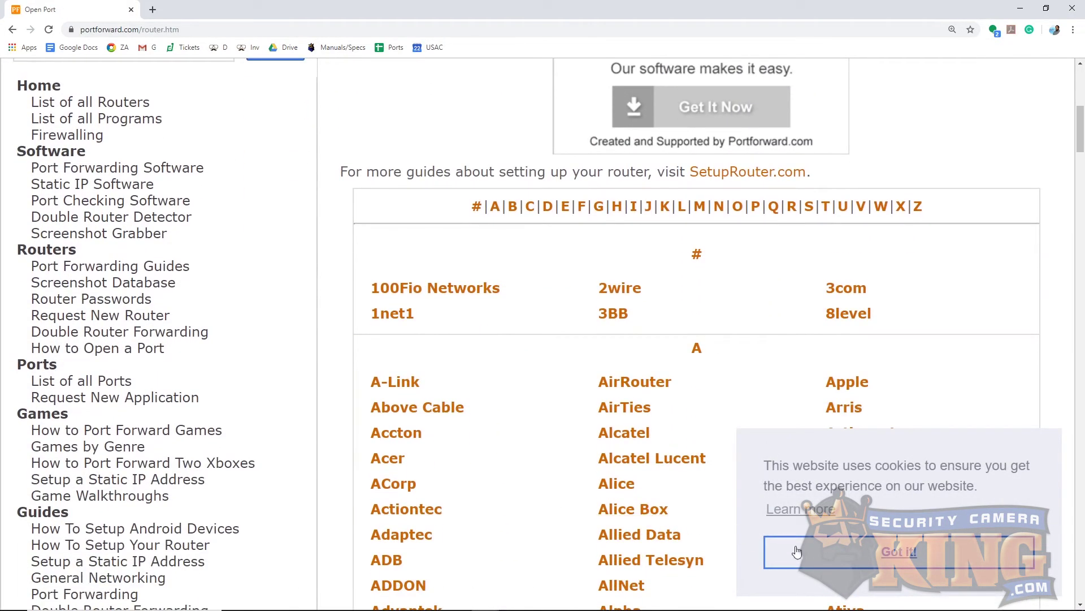
{"action": "left_click", "coordinate": [802, 551]}
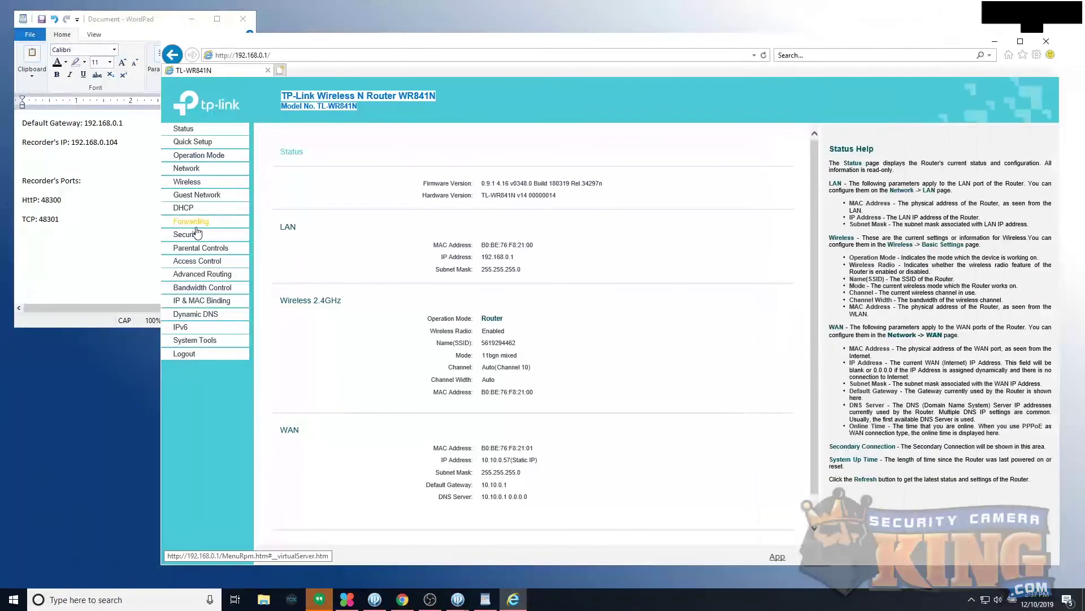
Step: Open Forwarding > Virtual Server, add a new entry and start filling in Service Port 48300
{"action": "left_click", "coordinate": [198, 221]}
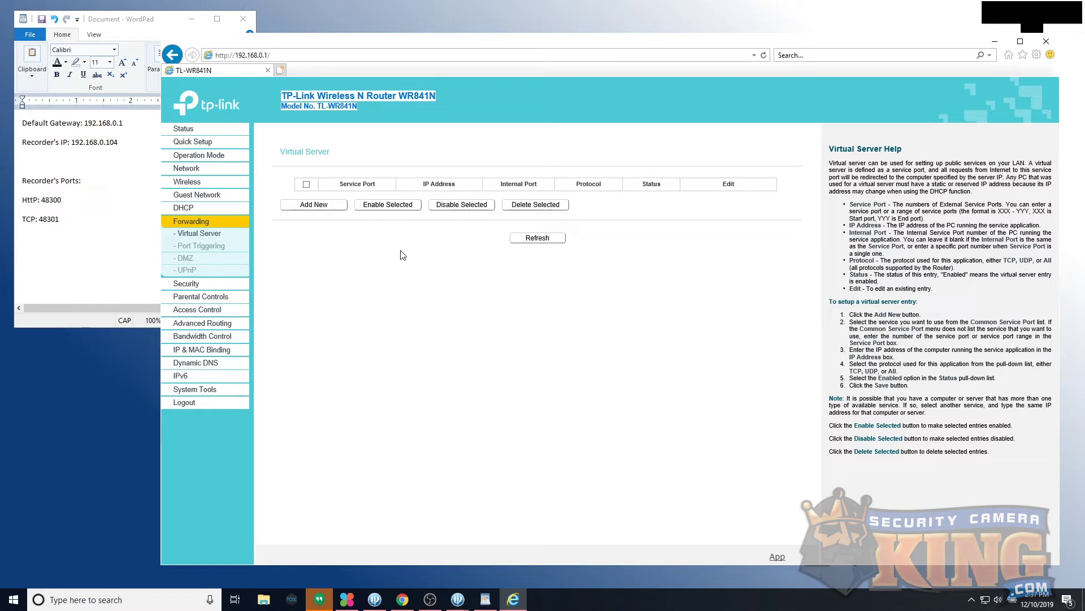
{"action": "left_click", "coordinate": [333, 209]}
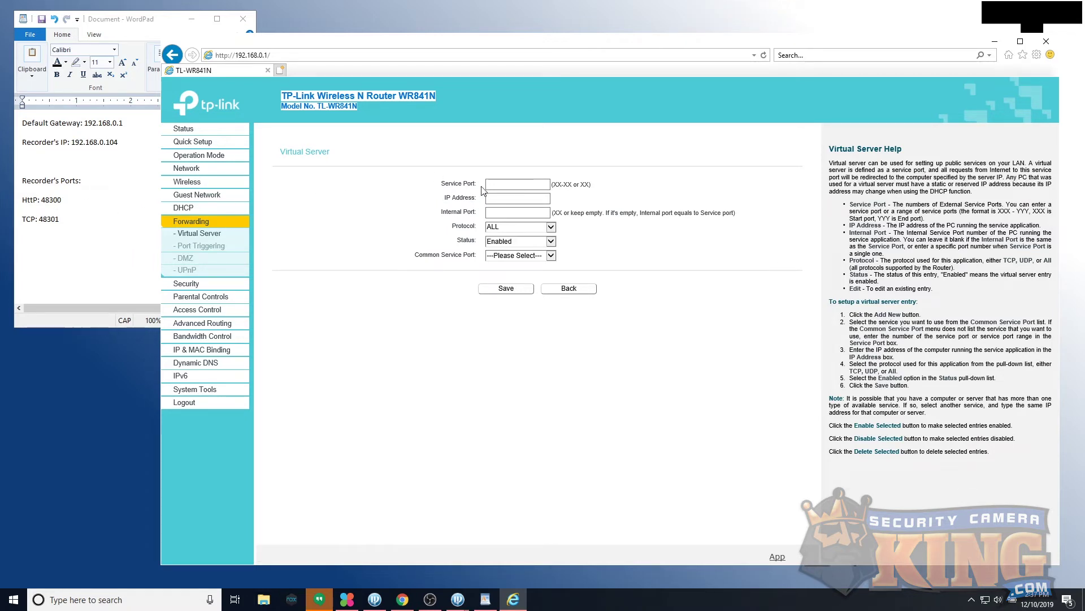
{"action": "left_click", "coordinate": [496, 184]}
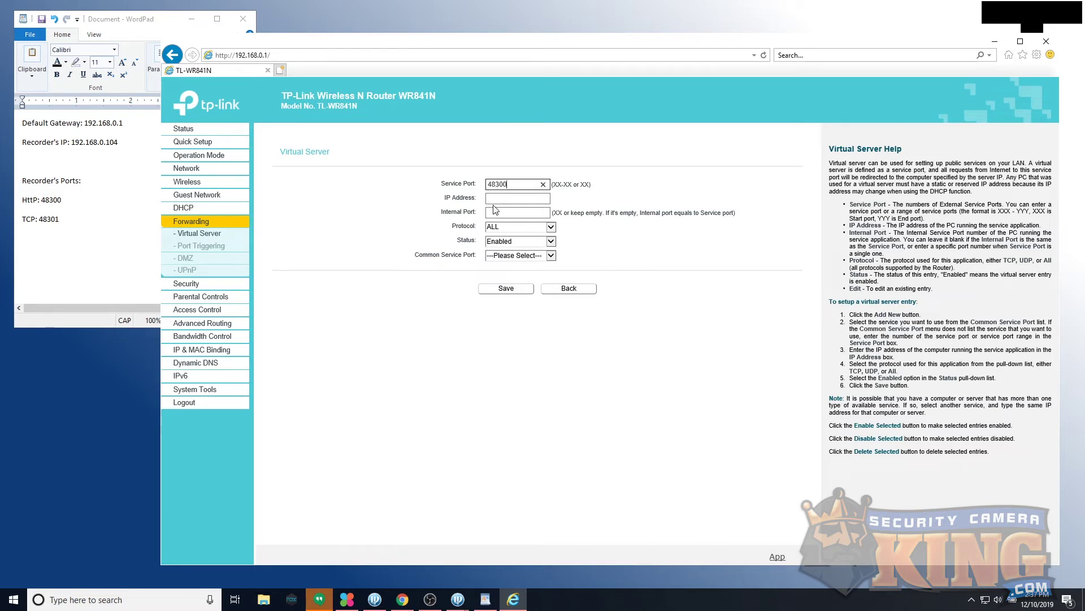
Step: Enter IP 192.168.0.104 and internal port 48300, keep protocol ALL, and save the rule
{"action": "left_click", "coordinate": [494, 200]}
{"action": "type", "text": "192.168.0.104"}
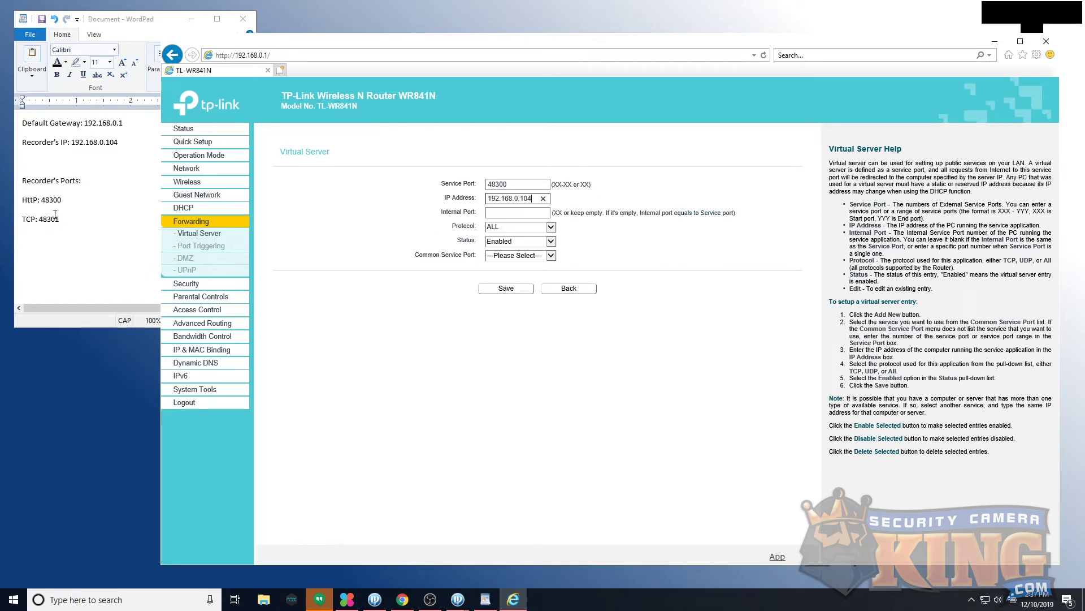
{"action": "left_click", "coordinate": [496, 215]}
{"action": "type", "text": "48300"}
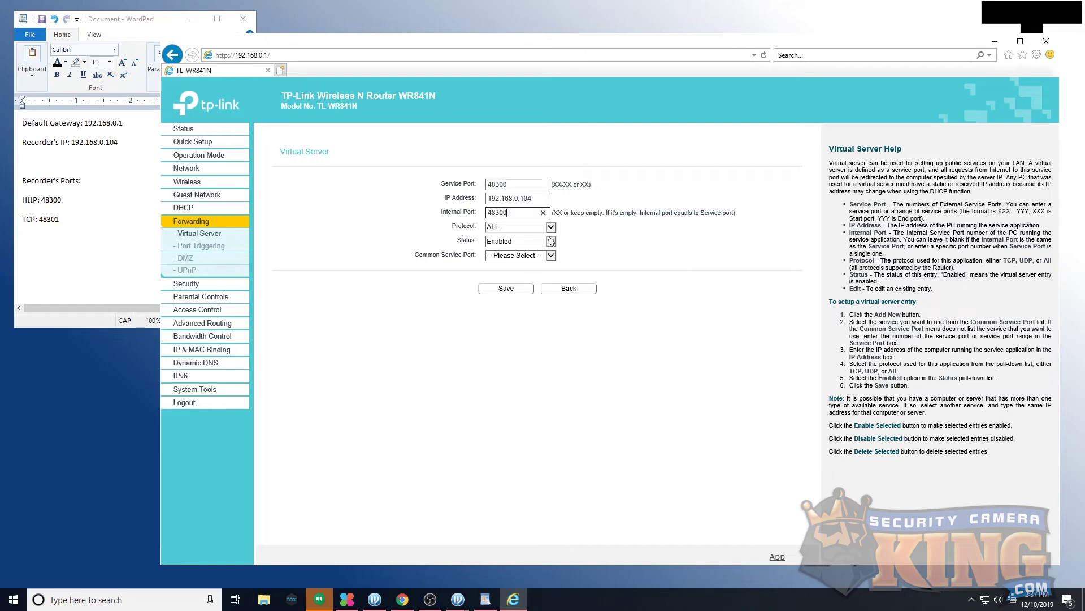
{"action": "left_click", "coordinate": [495, 228]}
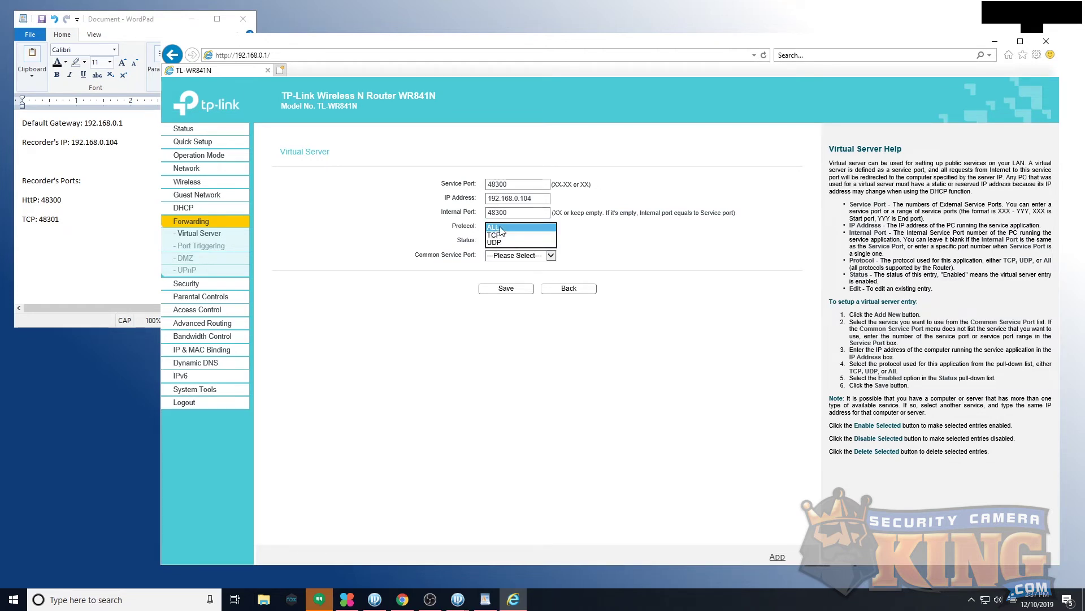
{"action": "left_click", "coordinate": [501, 229]}
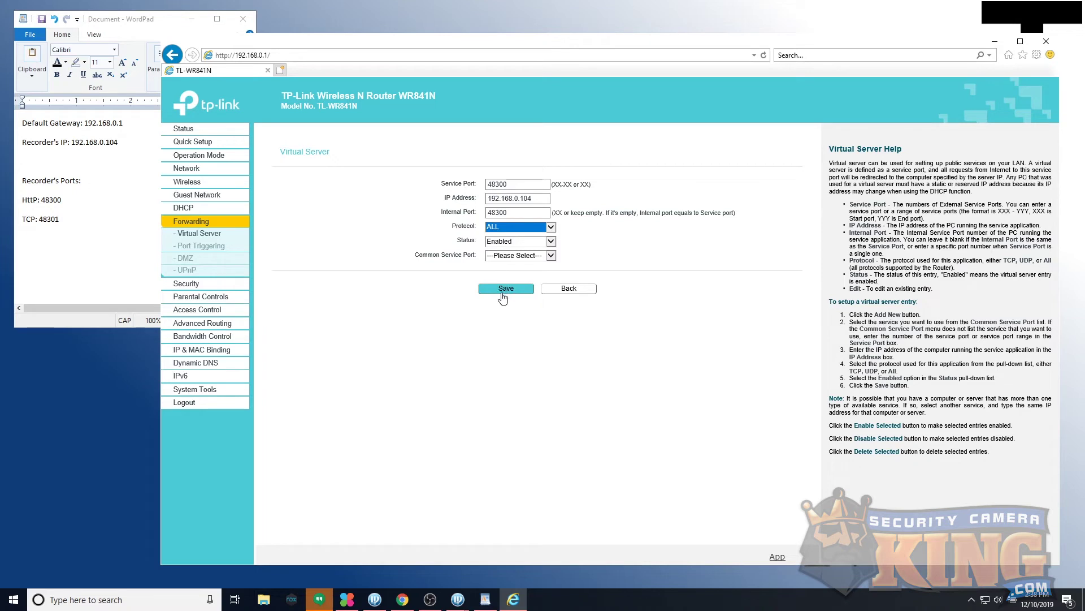
{"action": "left_click", "coordinate": [524, 291]}
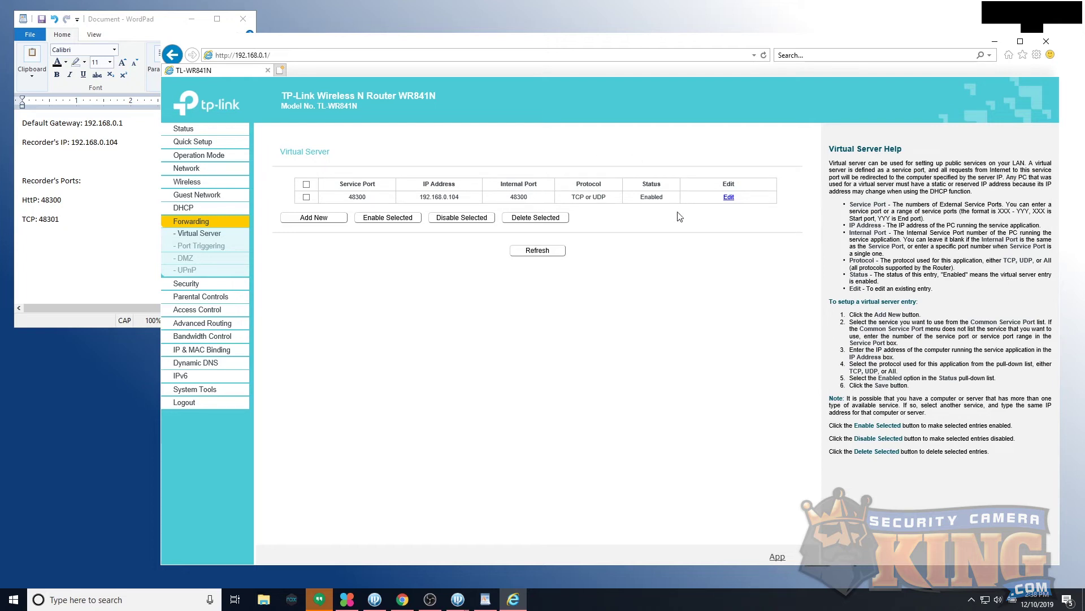
{"action": "left_click", "coordinate": [316, 219]}
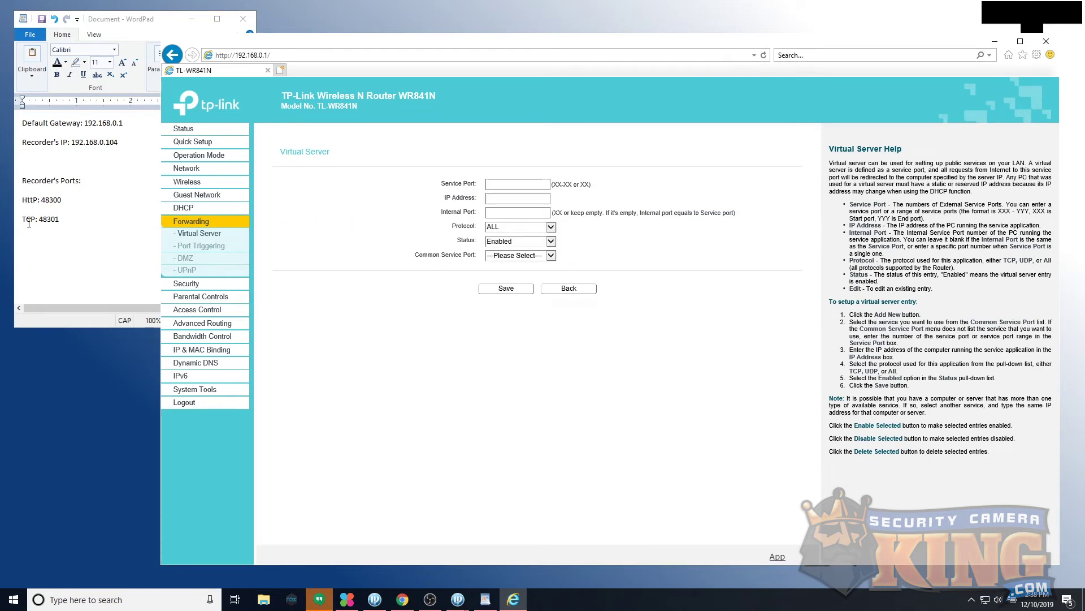
Step: Save a second rule: service port 48301 to 192.168.0.104, internal port 48301
{"action": "left_click", "coordinate": [491, 186]}
{"action": "key", "text": "Tab"}
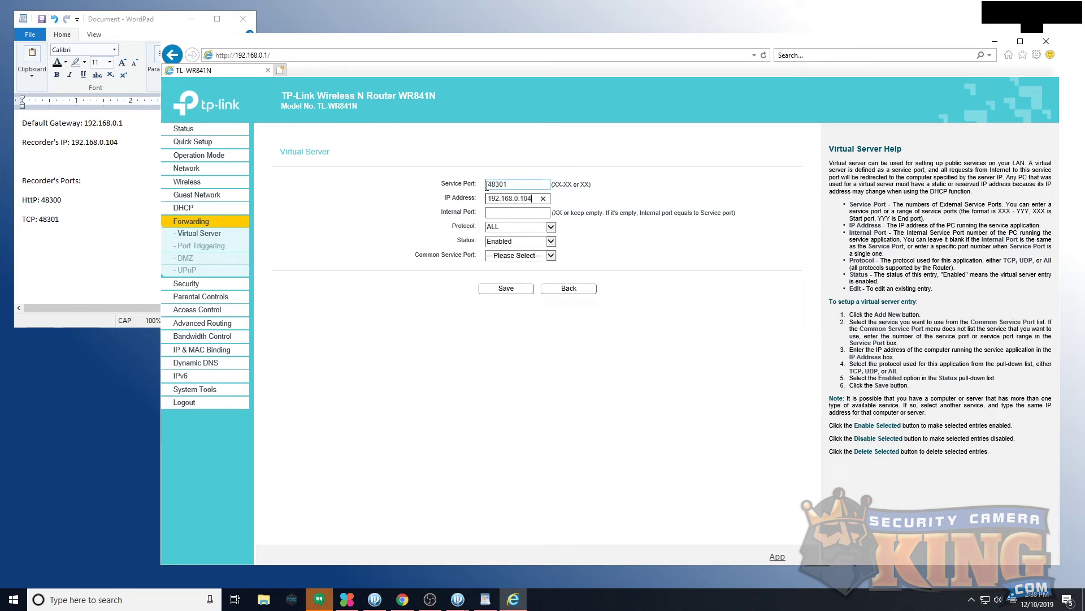
{"action": "key", "text": "Tab"}
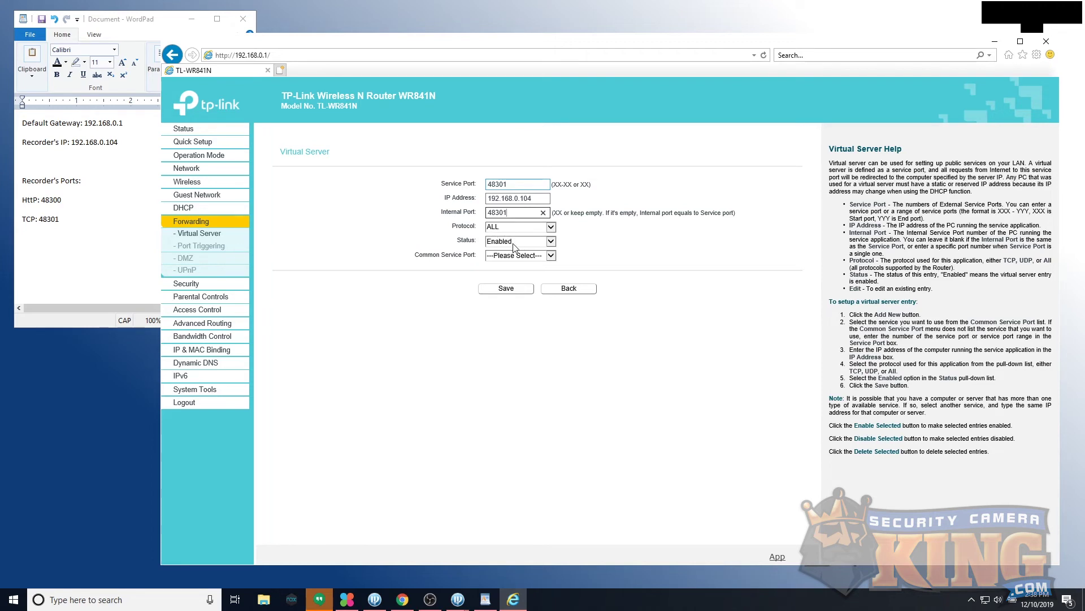
{"action": "left_click", "coordinate": [520, 290]}
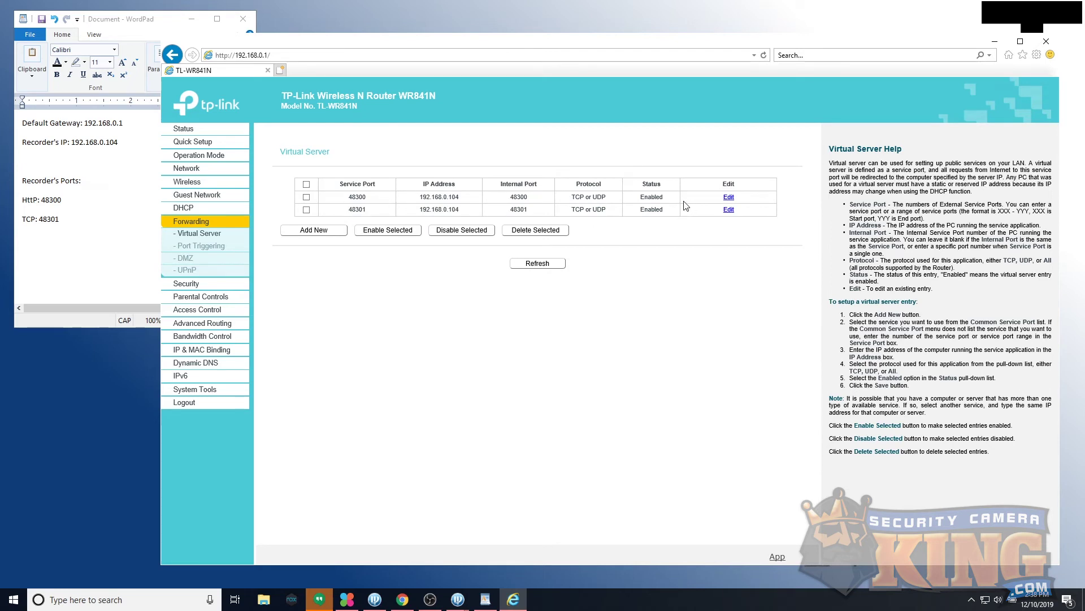
{"action": "left_click", "coordinate": [281, 70]}
Step: Go to yougetsignal.com and open its Port Forwarding Tester
{"action": "left_click", "coordinate": [305, 55]}
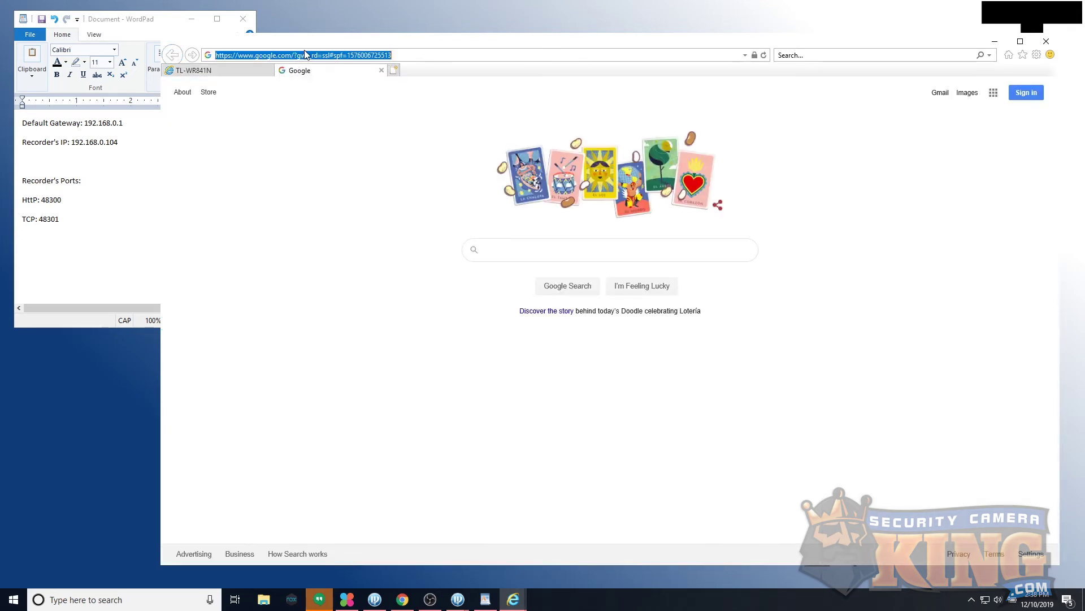
{"action": "type", "text": "yougets"}
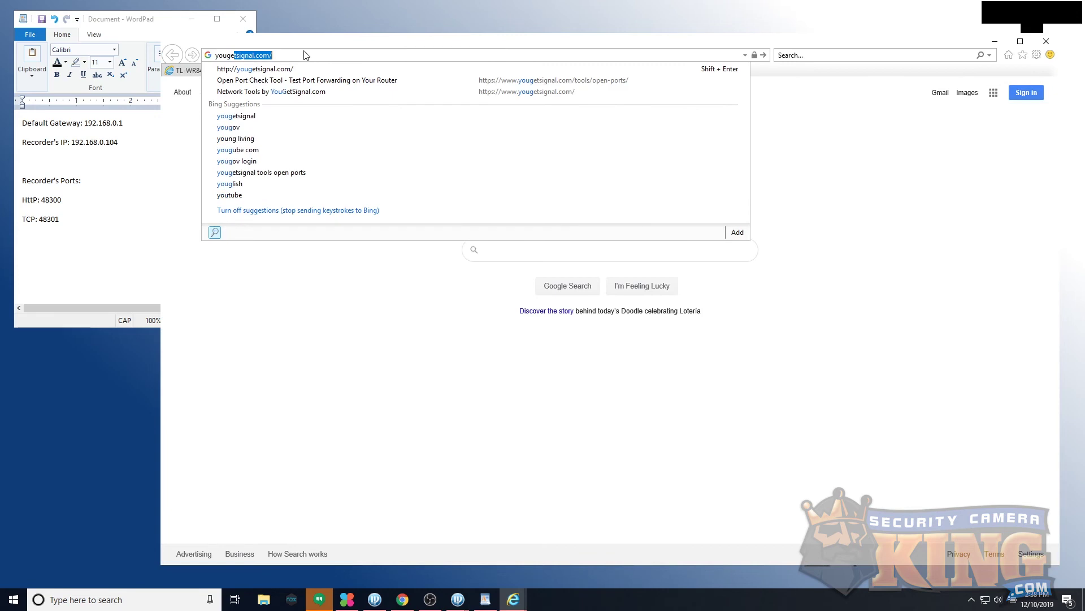
{"action": "type", "text": "ignal.com"}
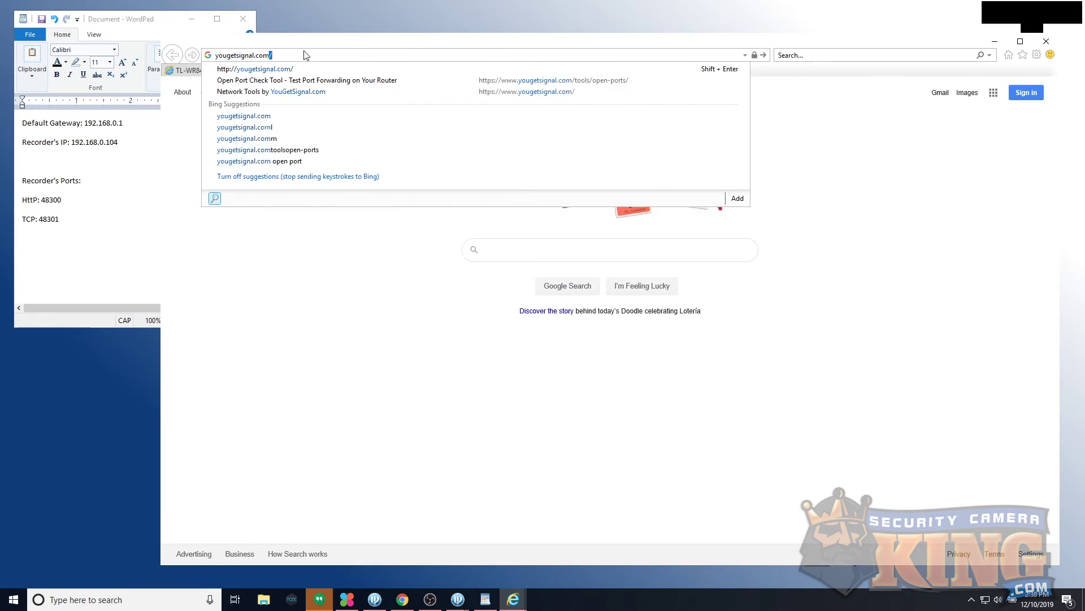
{"action": "key", "text": "Return"}
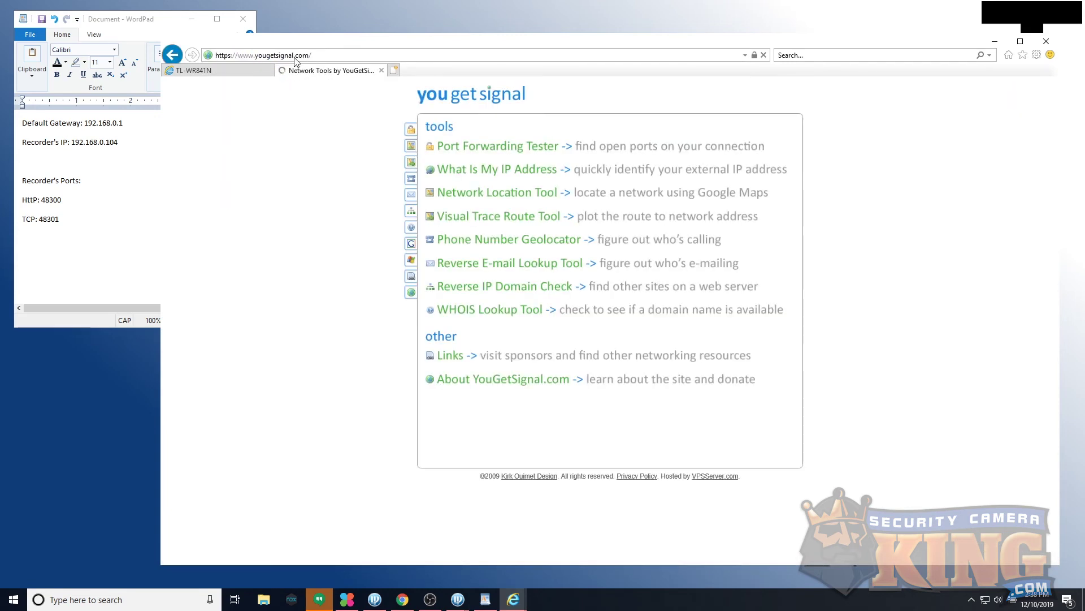
{"action": "left_click", "coordinate": [452, 148]}
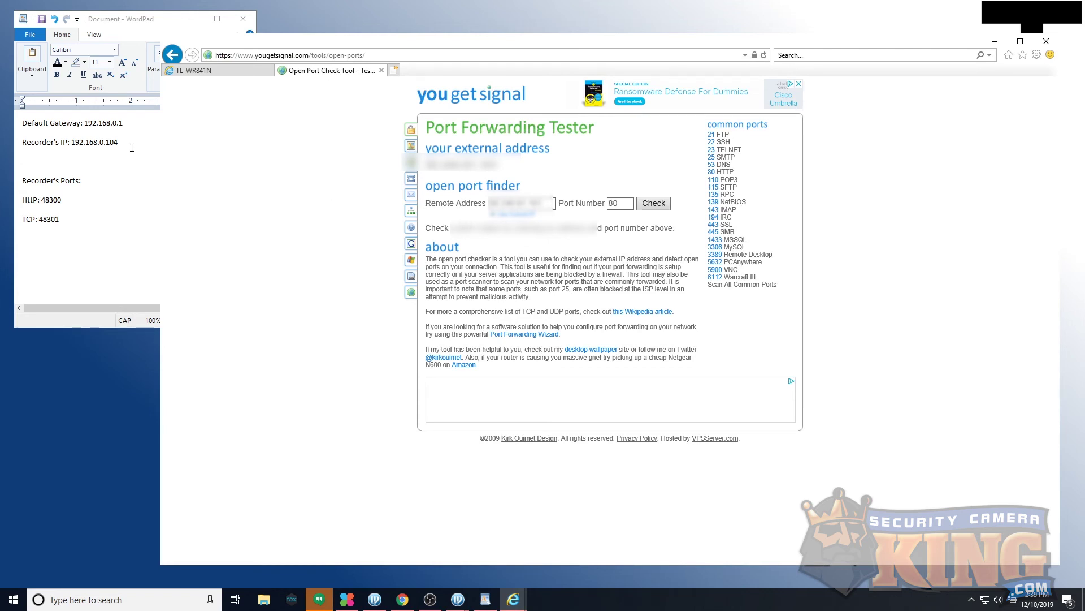
Step: Replace port 80 with 48300 and check it, then run the check for port 48301
{"action": "left_click_drag", "start_coordinate": [623, 203], "coordinate": [597, 207]}
{"action": "type", "text": "48301"}
{"action": "left_click", "coordinate": [645, 210]}
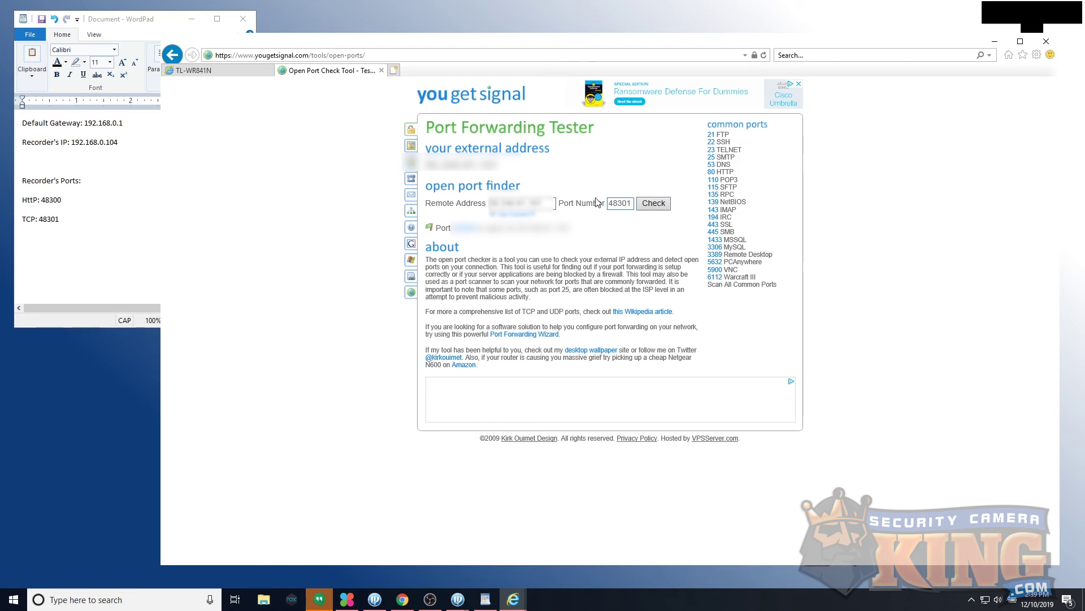
{"action": "left_click", "coordinate": [648, 209]}
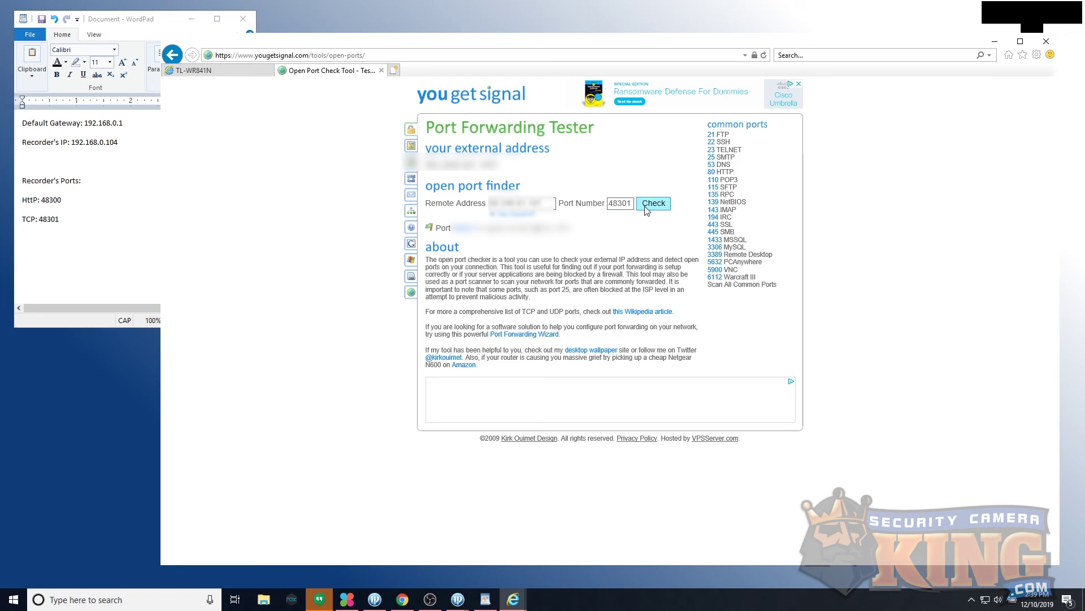